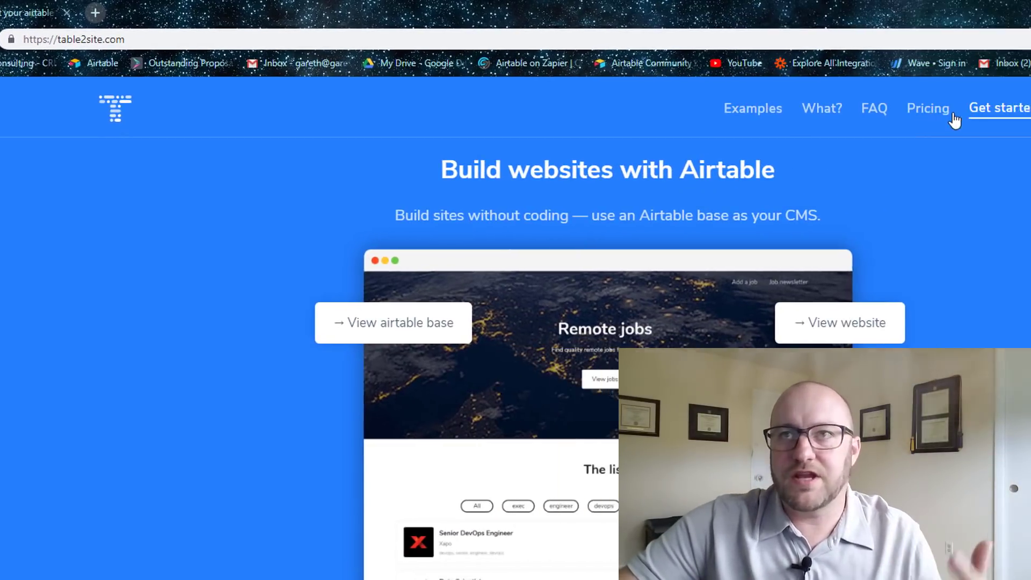
- Jump to the Pricing section and highlight the free plan's 'Table2site domain' line
{"action": "left_click", "coordinate": [922, 116]}
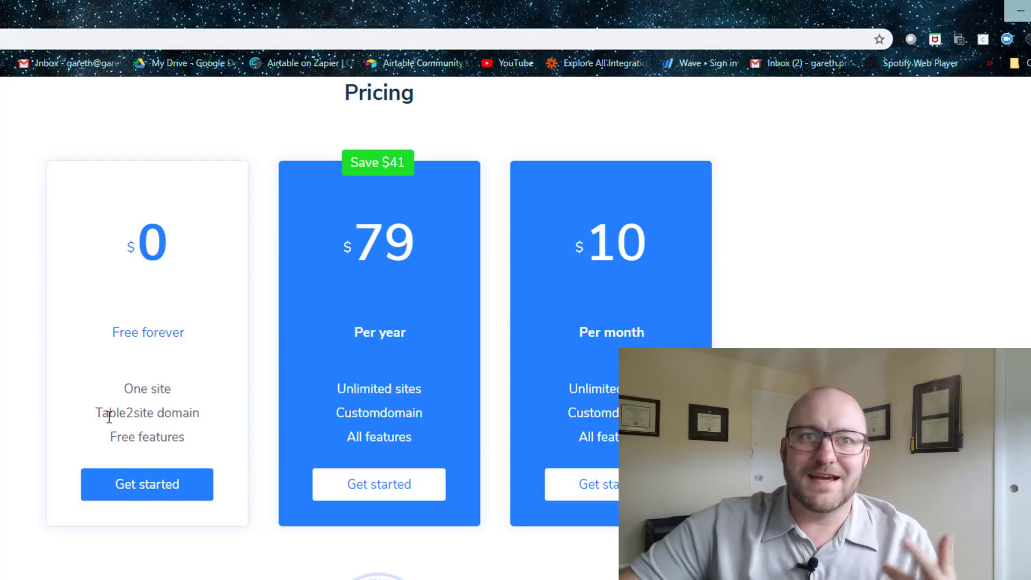
{"action": "left_click_drag", "start_coordinate": [105, 417], "coordinate": [194, 425]}
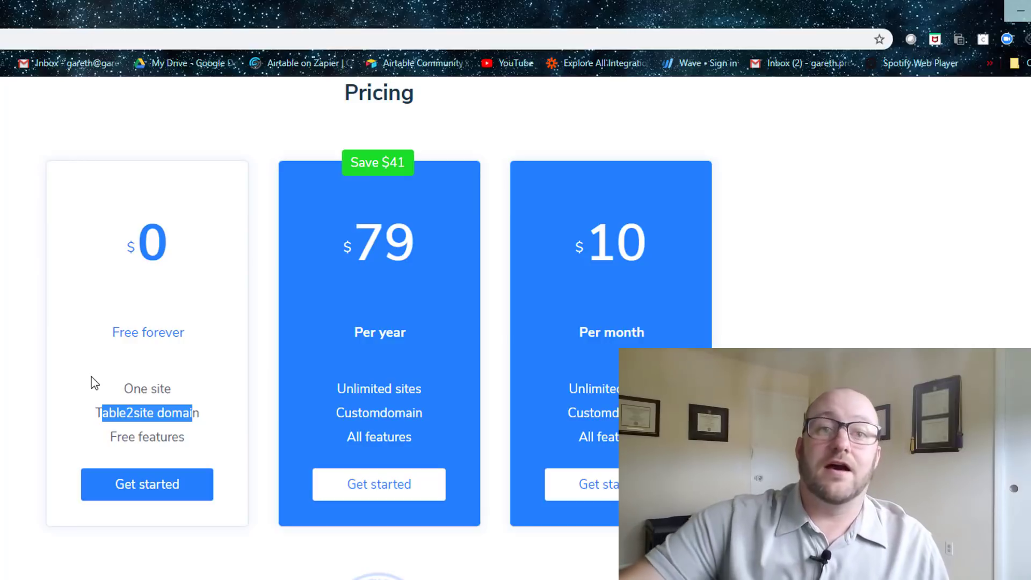
- Go to the My sites dashboard via Get started and begin adding another site
{"action": "scroll", "coordinate": [543, 357], "scroll_direction": "up", "scroll_amount": 15}
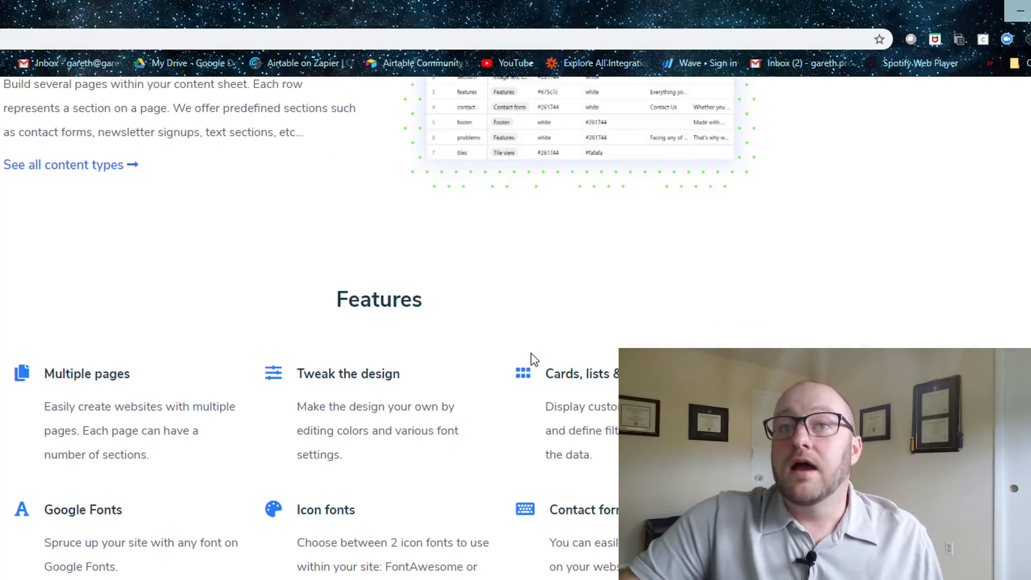
{"action": "scroll", "coordinate": [531, 355], "scroll_direction": "up", "scroll_amount": 10}
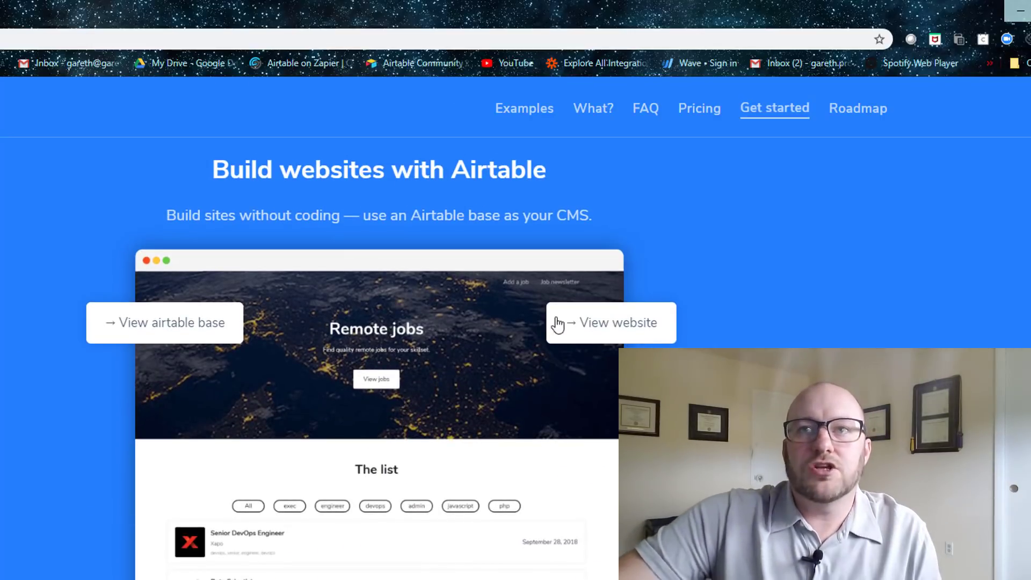
{"action": "left_click", "coordinate": [754, 113]}
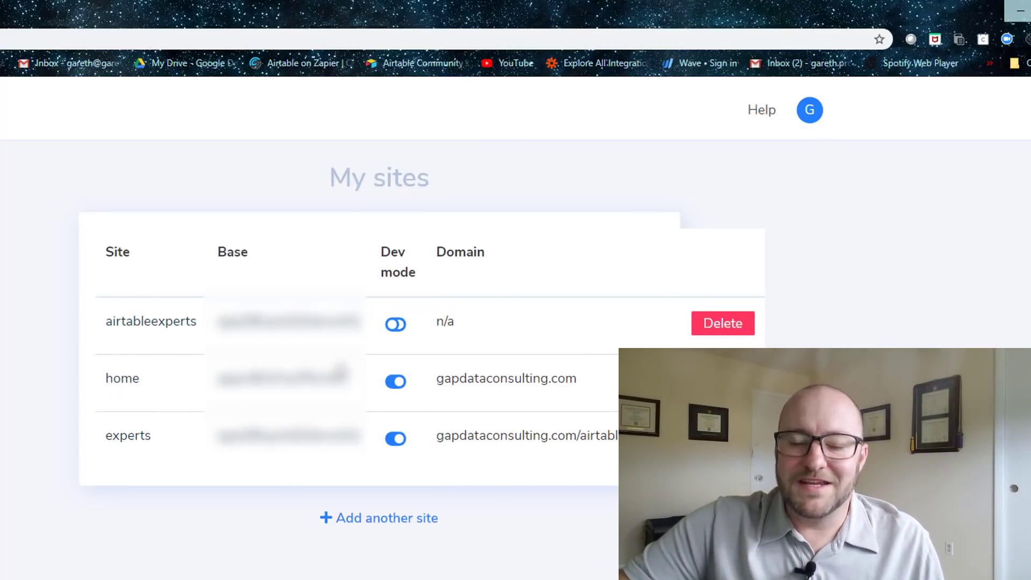
{"action": "left_click", "coordinate": [380, 519]}
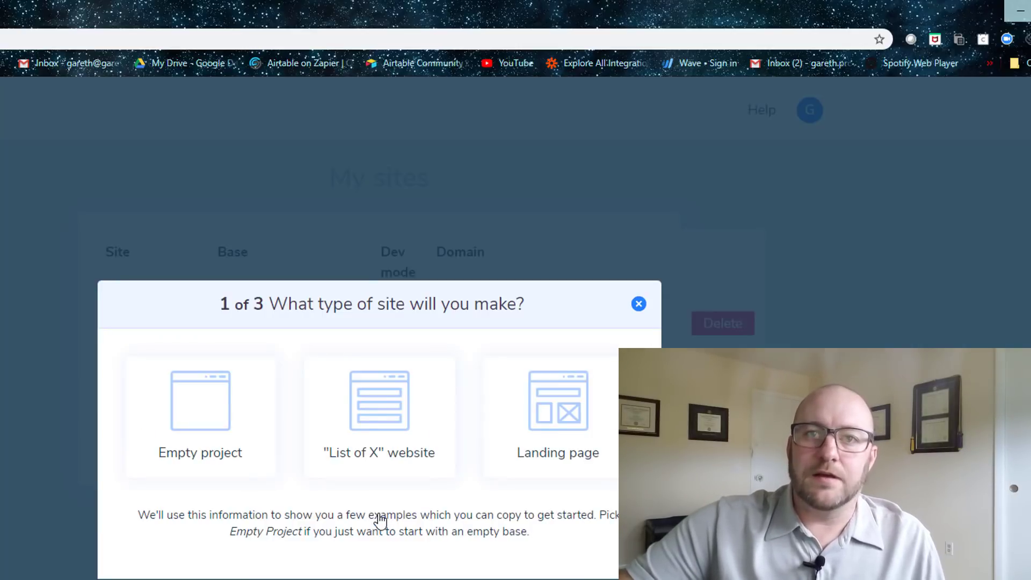
- Choose the 'List of X' website type for the new site
{"action": "left_click", "coordinate": [381, 416]}
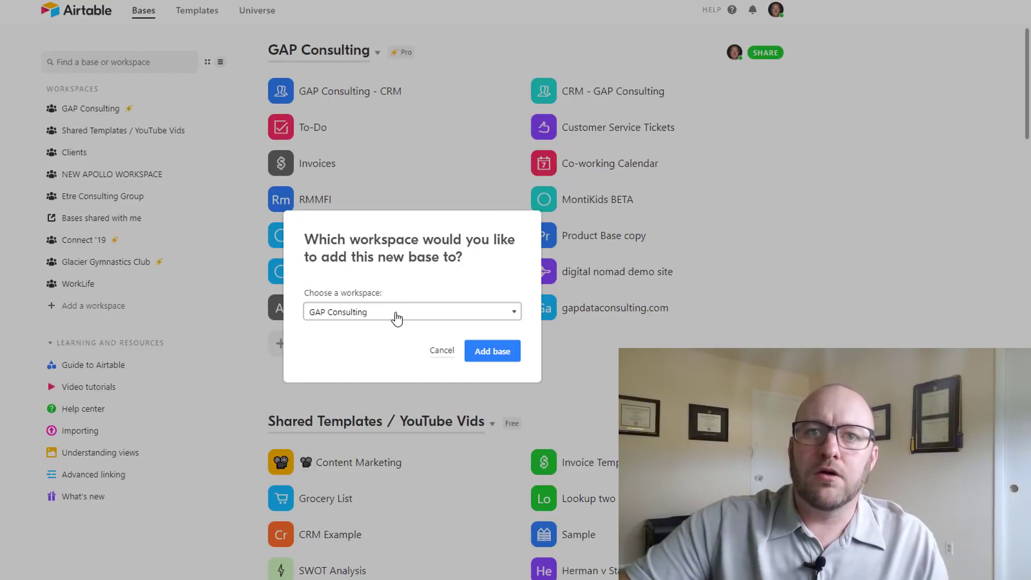
- Copy the template base into the GAP Consulting workspace
{"action": "left_click", "coordinate": [384, 312]}
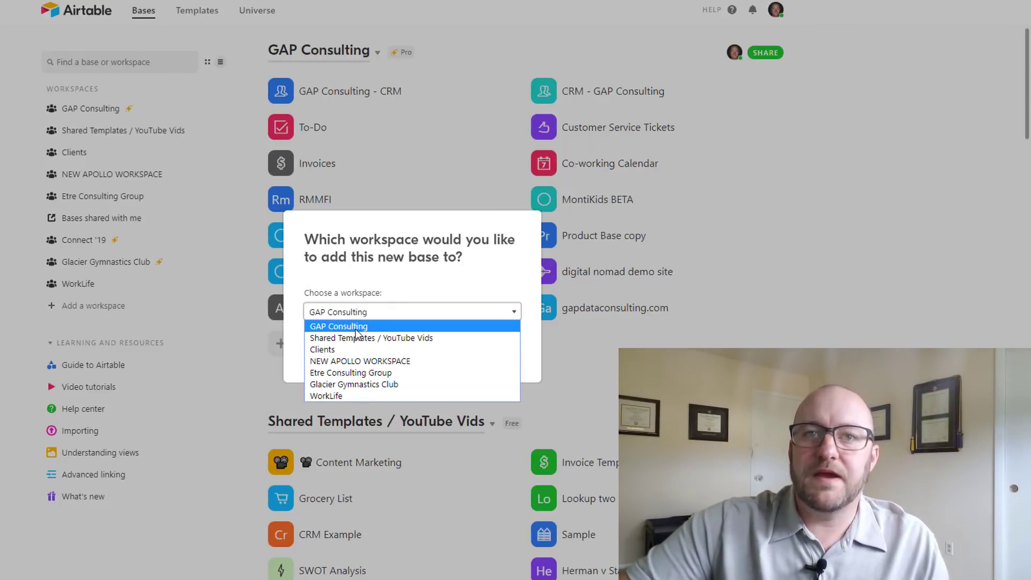
{"action": "left_click", "coordinate": [362, 323]}
{"action": "left_click", "coordinate": [490, 352]}
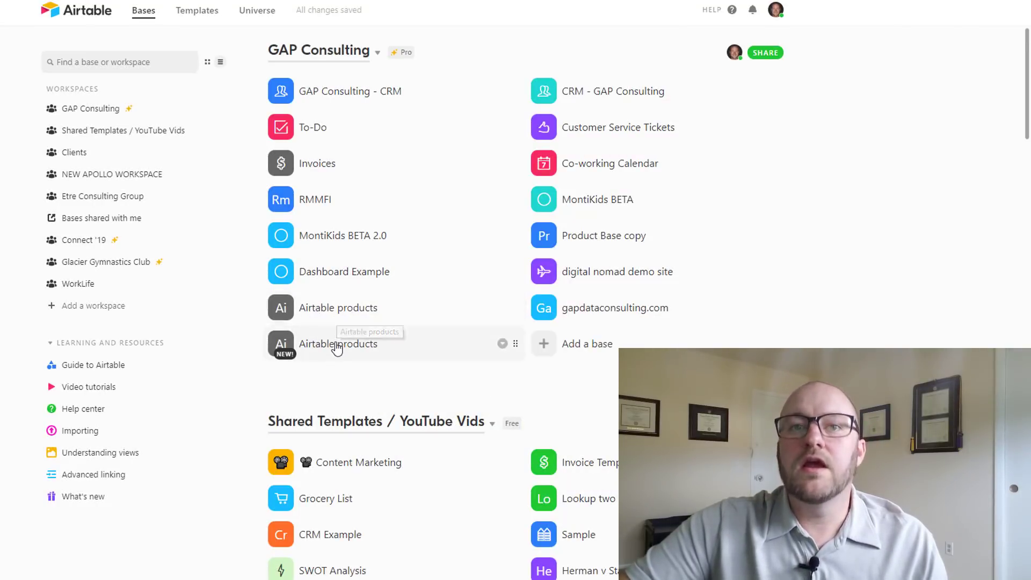
- Rename the copied base to 'Example Table2Site' and close the original template tab
{"action": "left_click", "coordinate": [446, 344]}
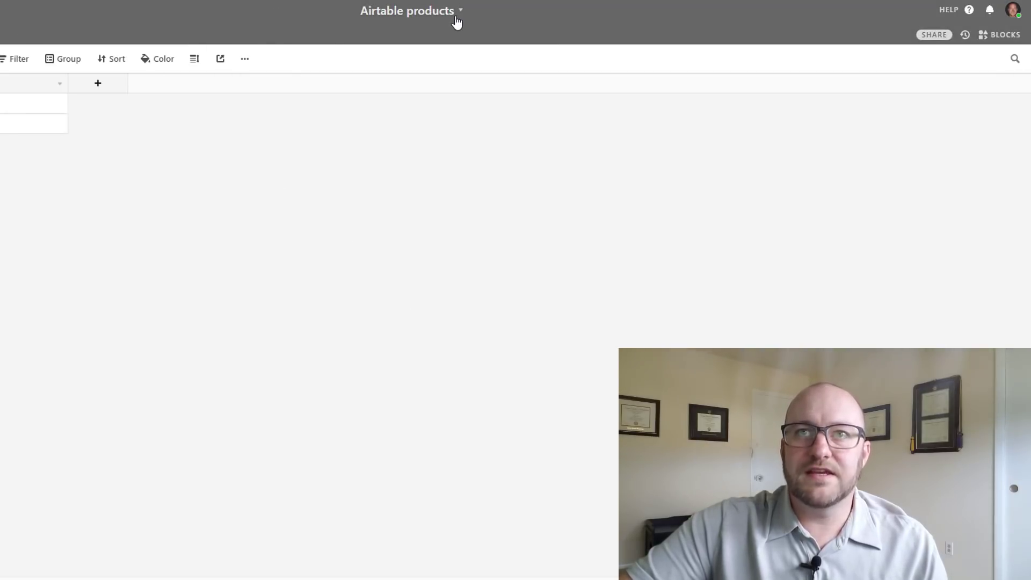
{"action": "left_click", "coordinate": [456, 17]}
{"action": "type", "text": "Example "}
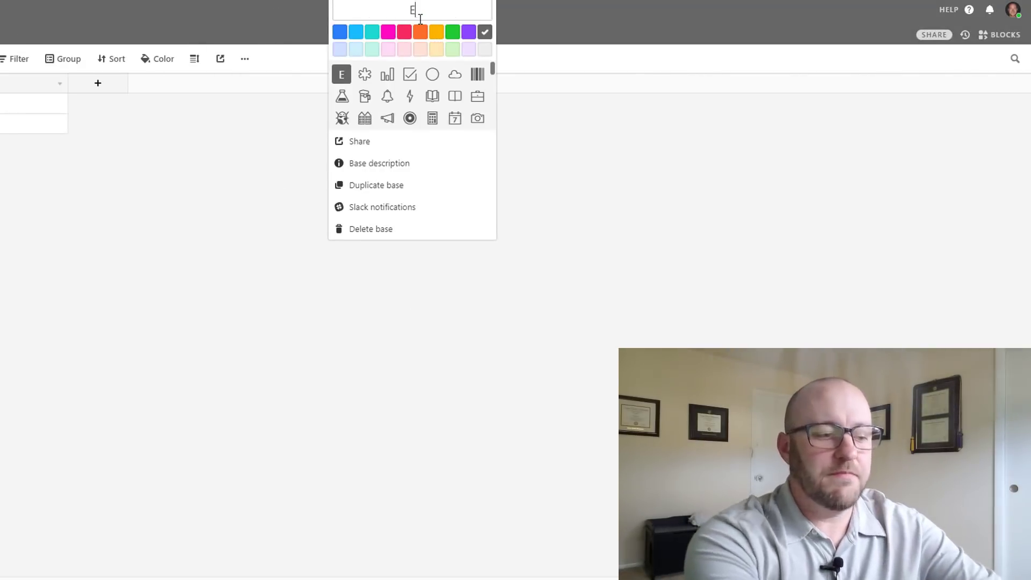
{"action": "type", "text": "Table2Site"}
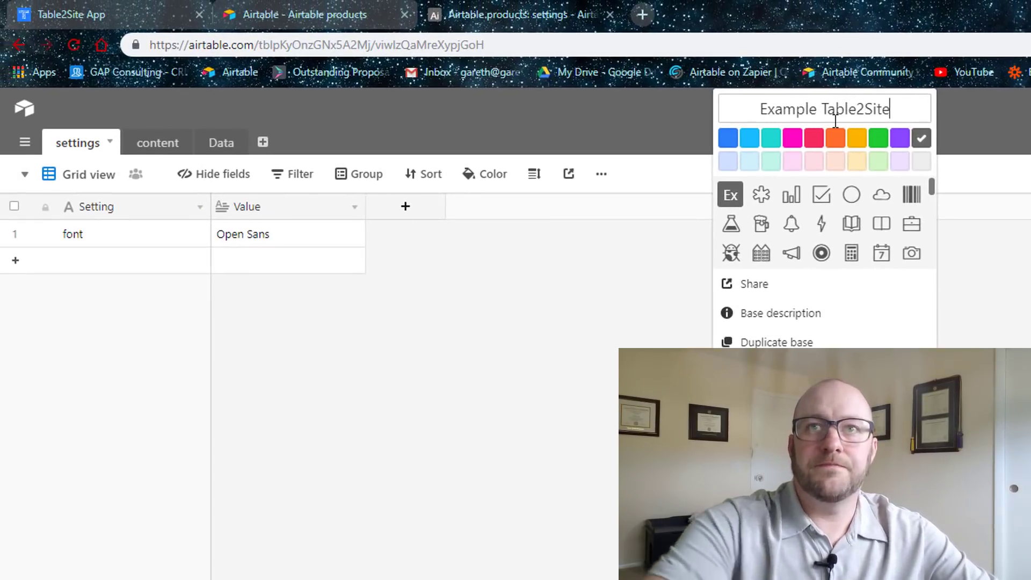
{"action": "left_click", "coordinate": [528, 345]}
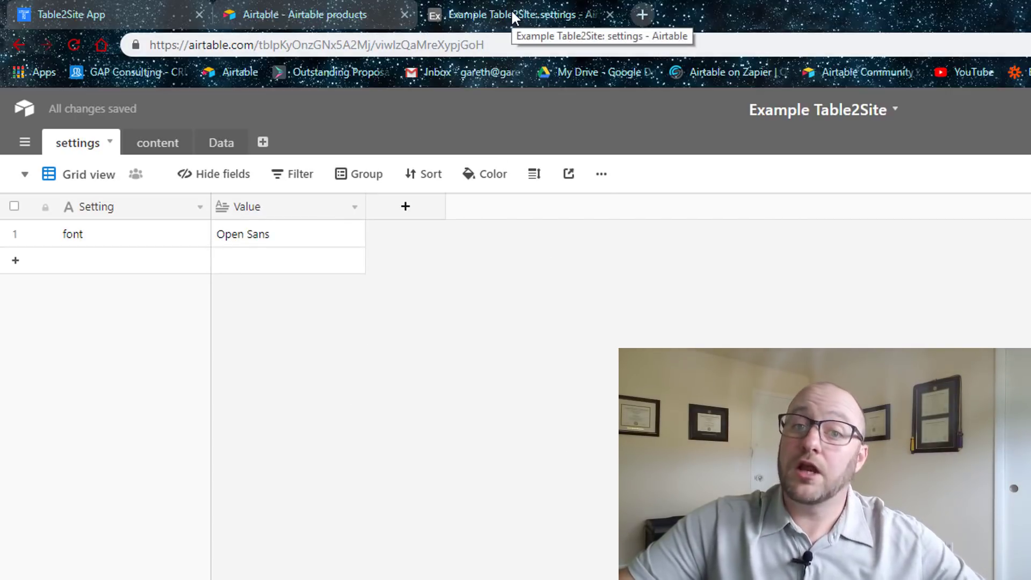
{"action": "left_click", "coordinate": [329, 15]}
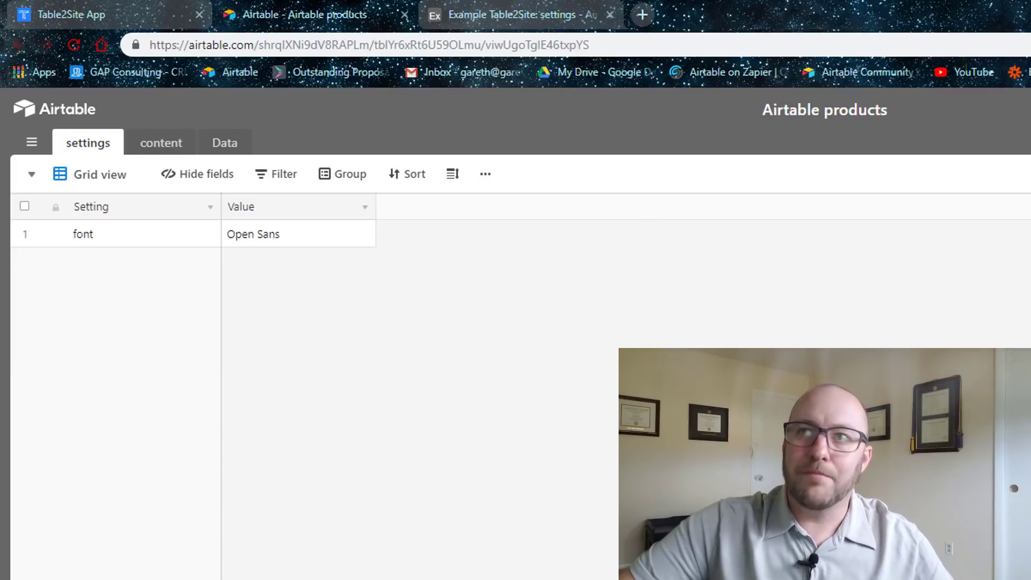
{"action": "left_click", "coordinate": [403, 14]}
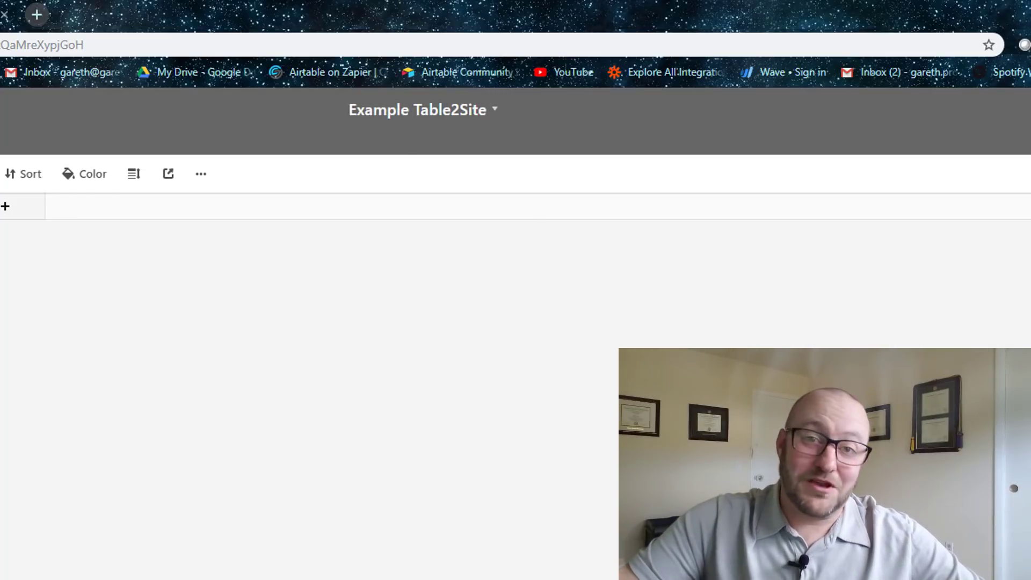
- Confirm the base was copied and load airtable.com/api in a new tab
{"action": "key", "text": "ctrl+w"}
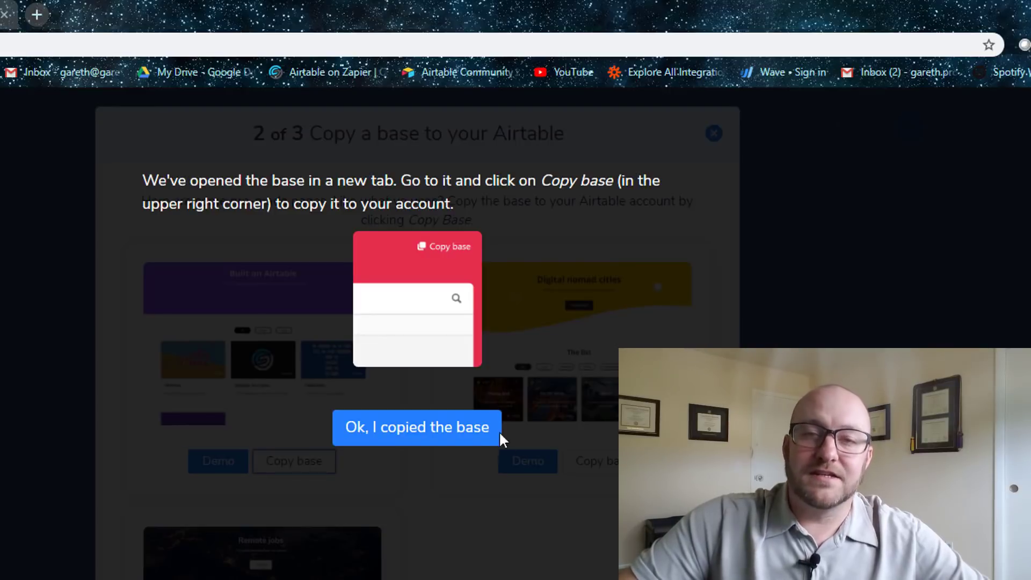
{"action": "left_click", "coordinate": [424, 436]}
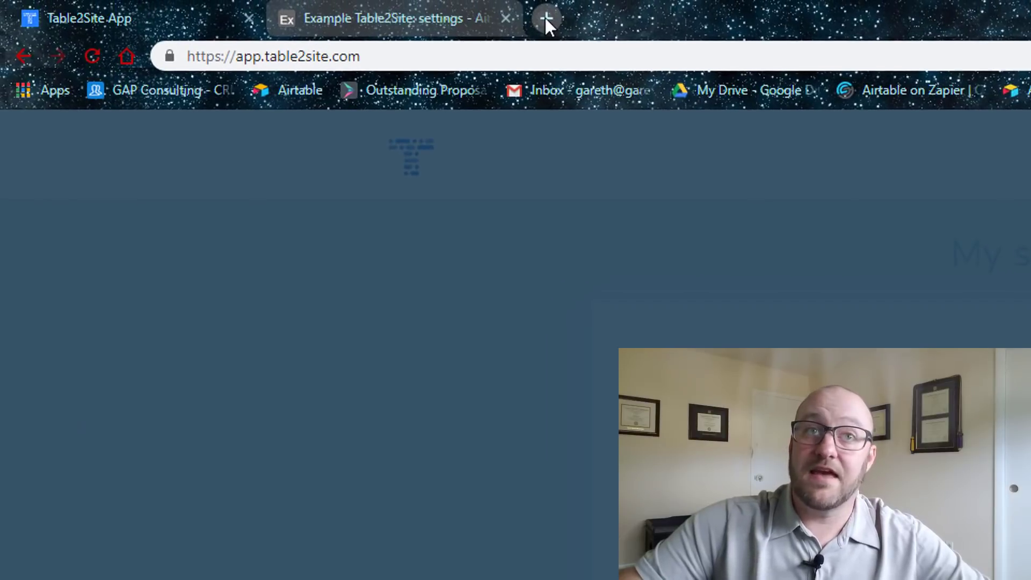
{"action": "left_click", "coordinate": [545, 18]}
{"action": "type", "text": "airtable.com"}
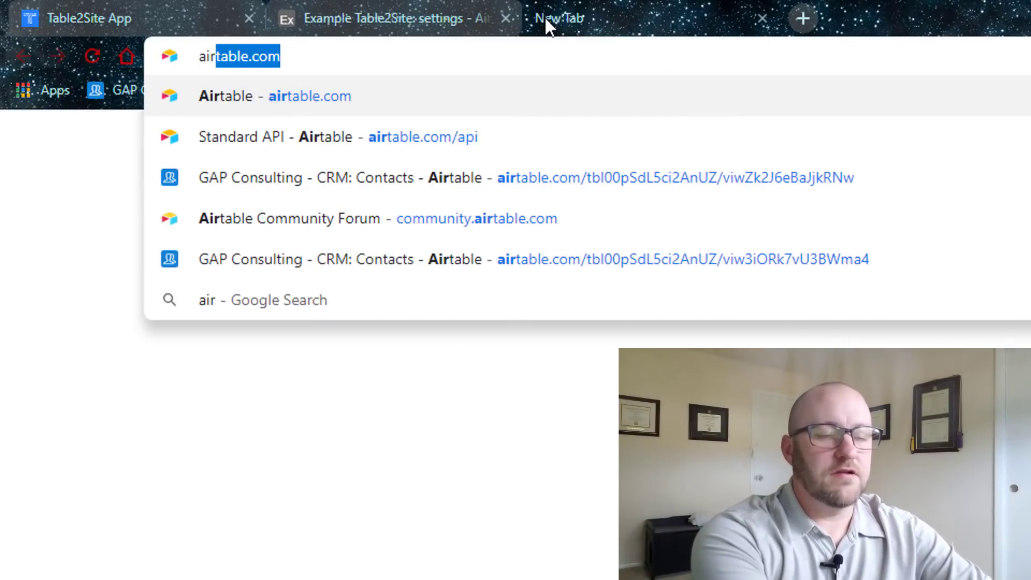
{"action": "type", "text": "/api"}
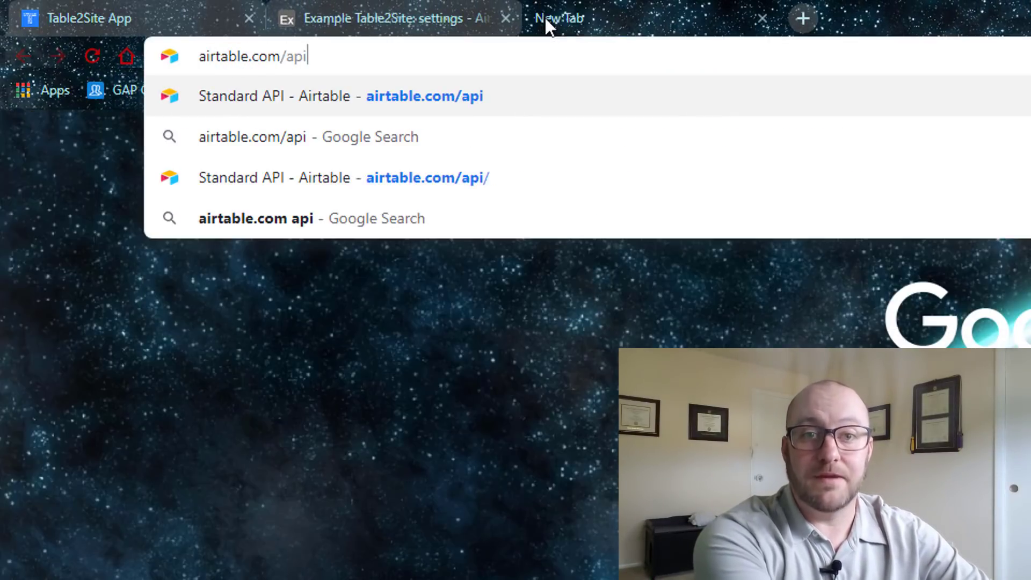
{"action": "key", "text": "Return"}
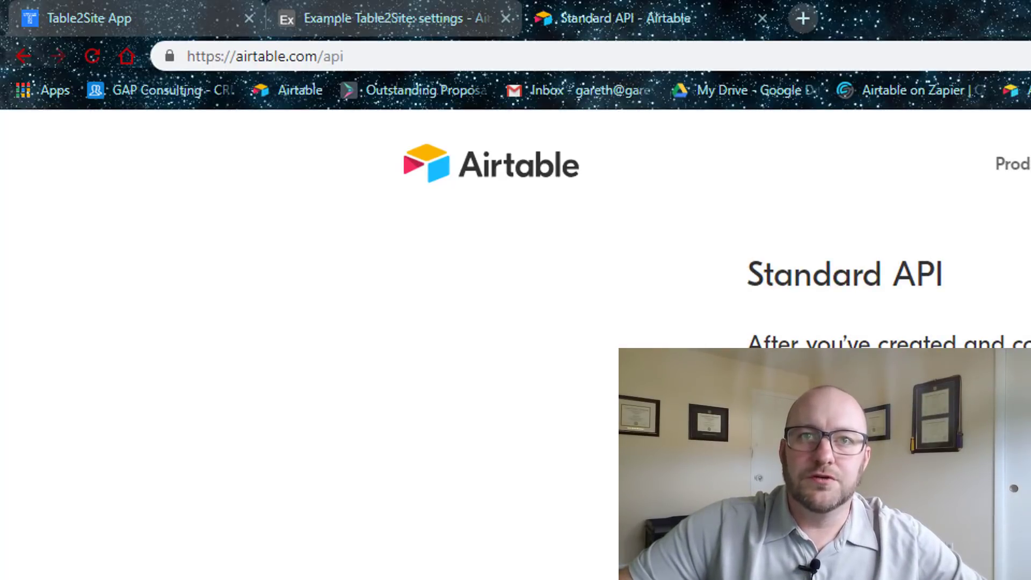
- Select the Example Table2Site base ID in the API page address
{"action": "scroll", "coordinate": [515, 343], "scroll_direction": "down", "scroll_amount": 6}
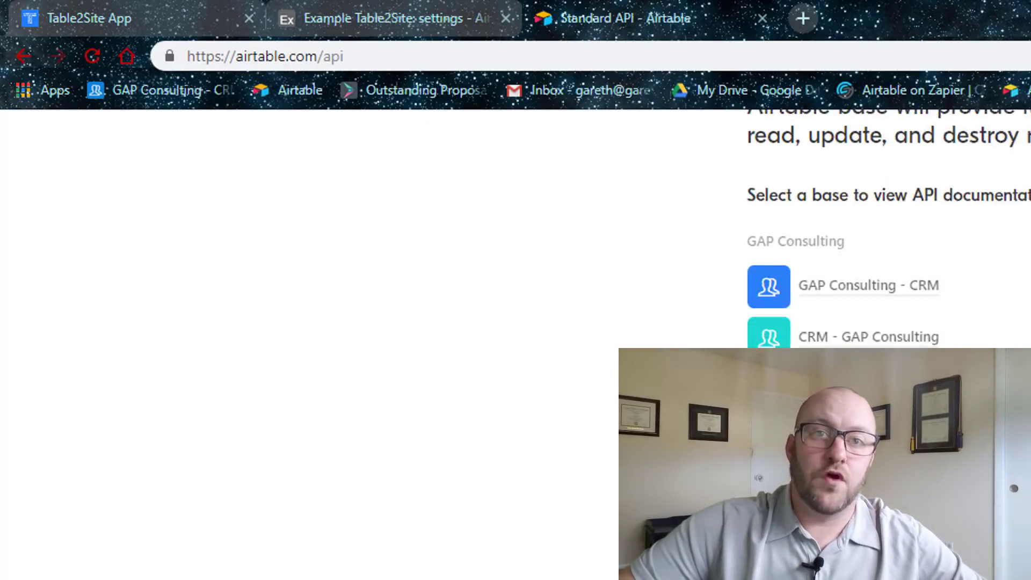
{"action": "scroll", "coordinate": [848, 225], "scroll_direction": "down", "scroll_amount": 2}
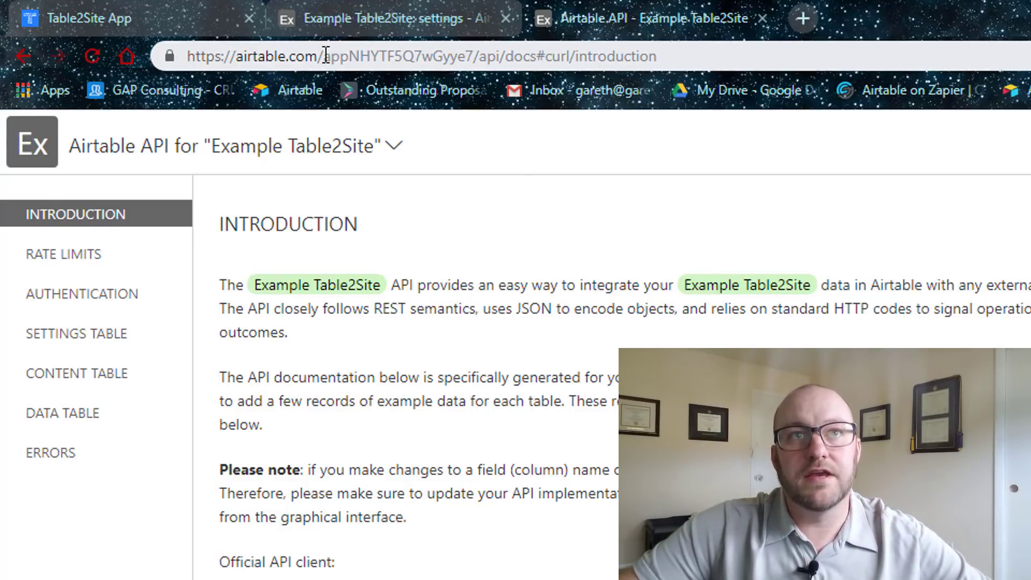
{"action": "left_click_drag", "start_coordinate": [325, 56], "coordinate": [475, 56]}
{"action": "key", "text": "ctrl+c"}
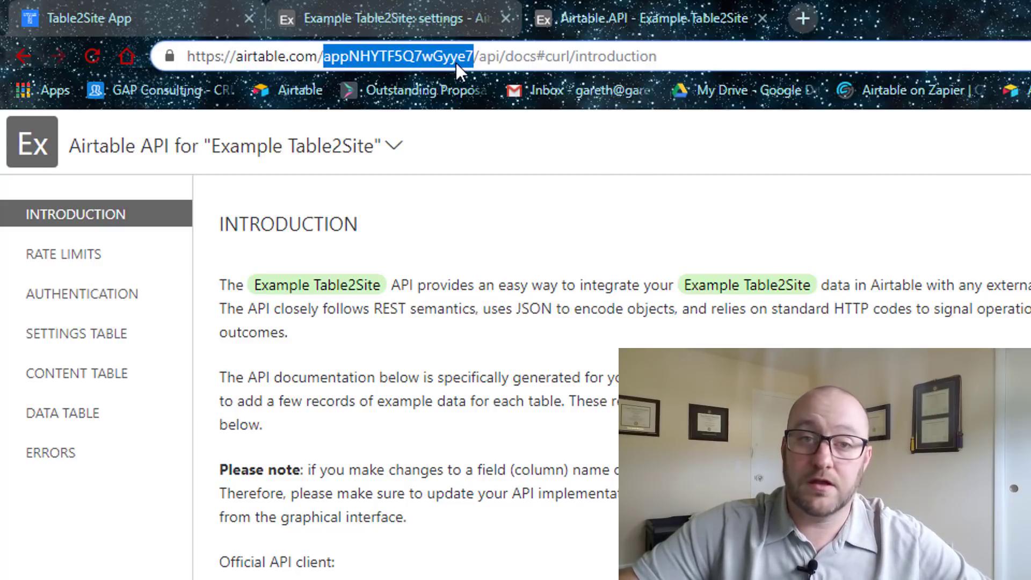
- Create the site with the pasted base ID and slug 'examplebase', leaving custom domain blank
{"action": "left_click", "coordinate": [96, 16]}
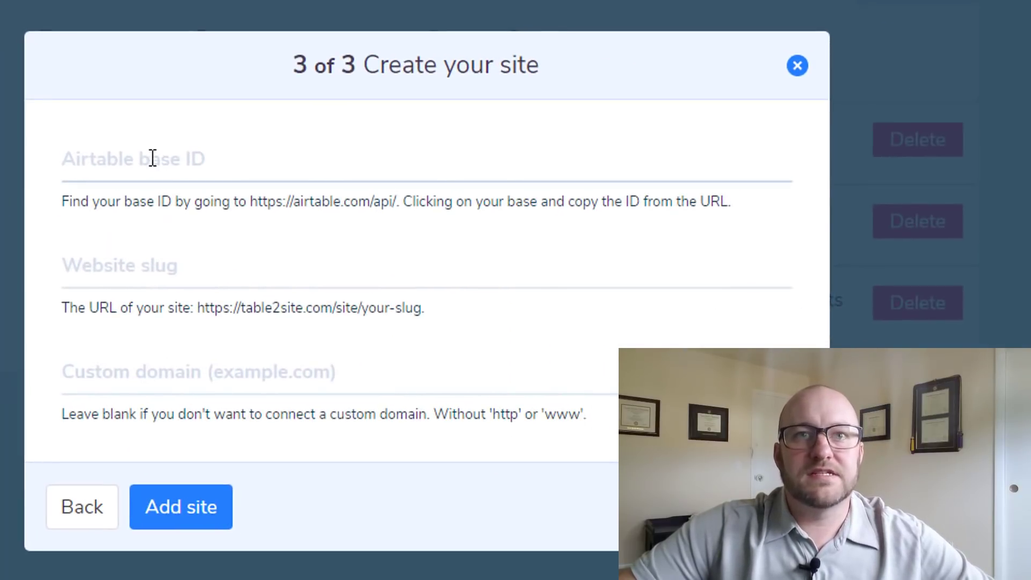
{"action": "left_click", "coordinate": [152, 158]}
{"action": "key", "text": "ctrl+v"}
{"action": "left_click", "coordinate": [128, 270]}
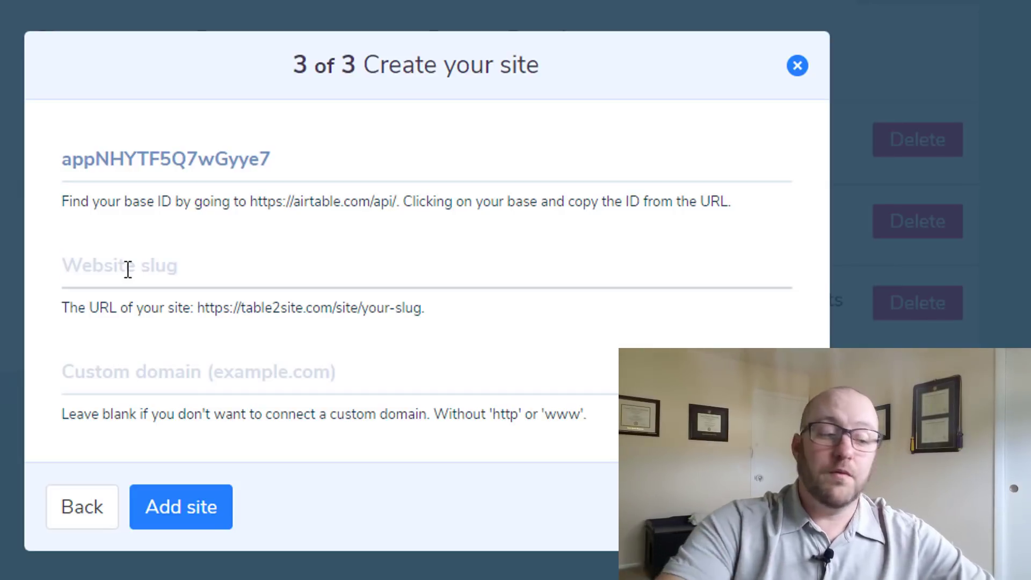
{"action": "type", "text": "examplebase"}
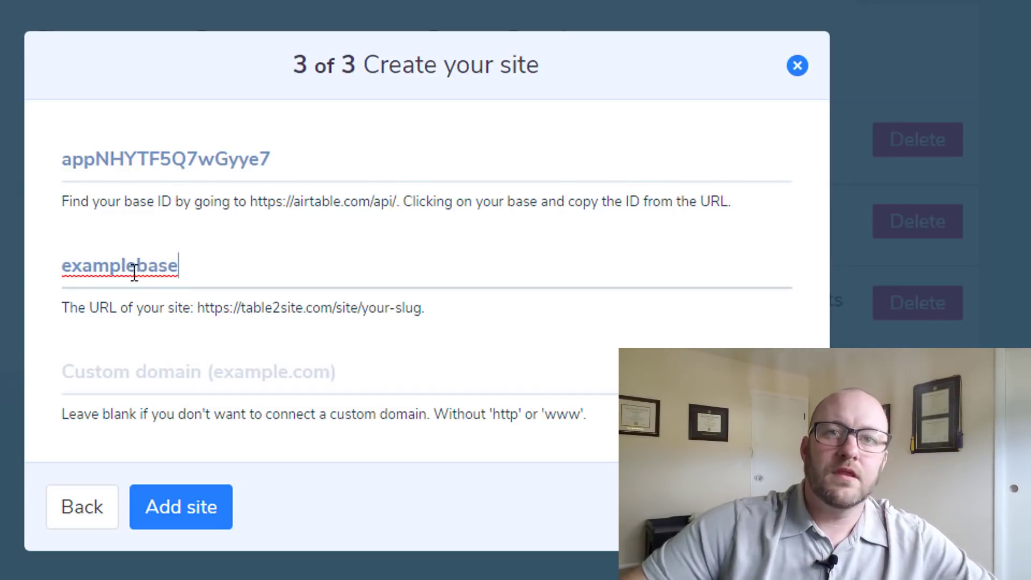
{"action": "left_click", "coordinate": [125, 383]}
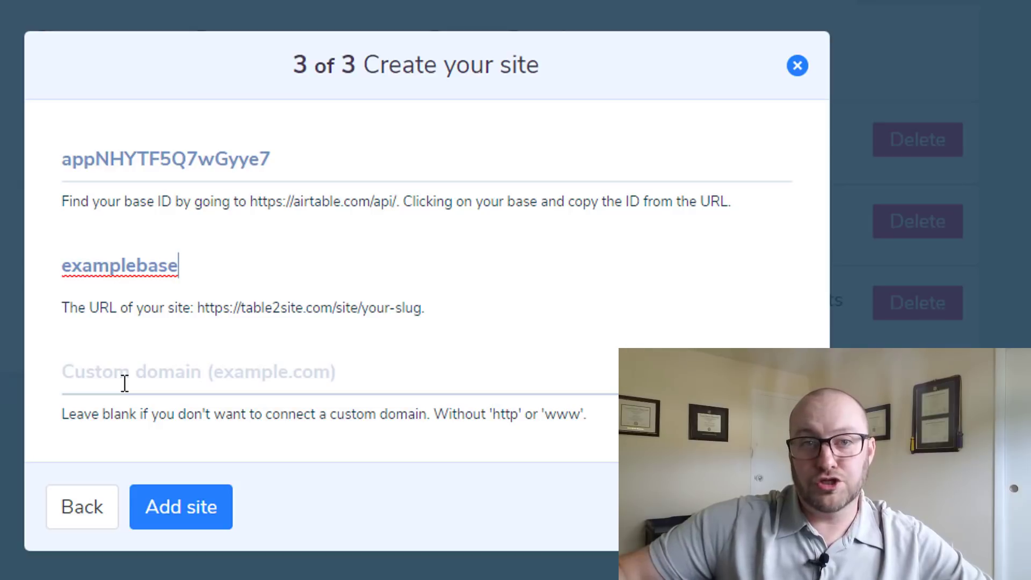
{"action": "left_click", "coordinate": [119, 380]}
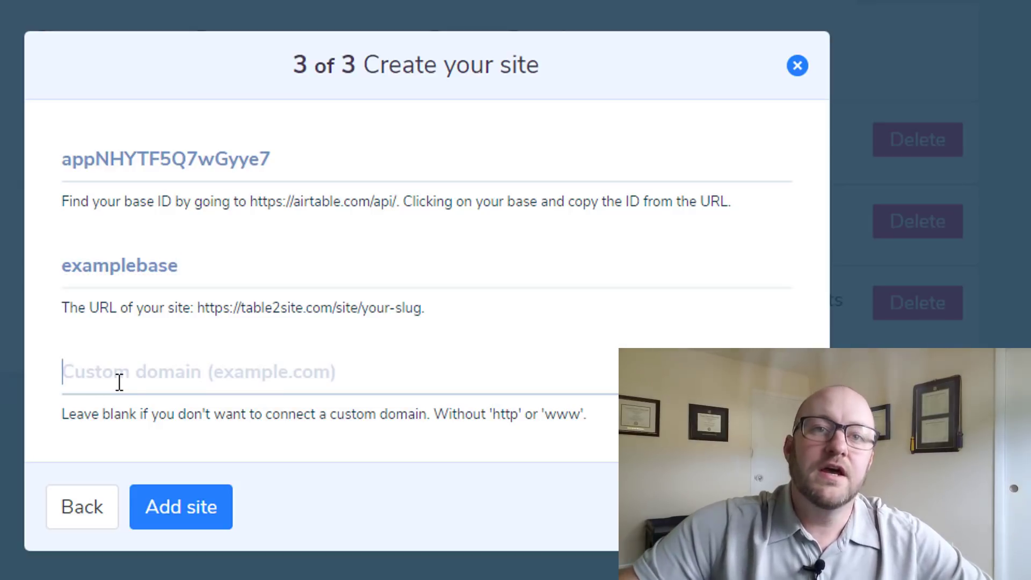
{"action": "left_click", "coordinate": [189, 513]}
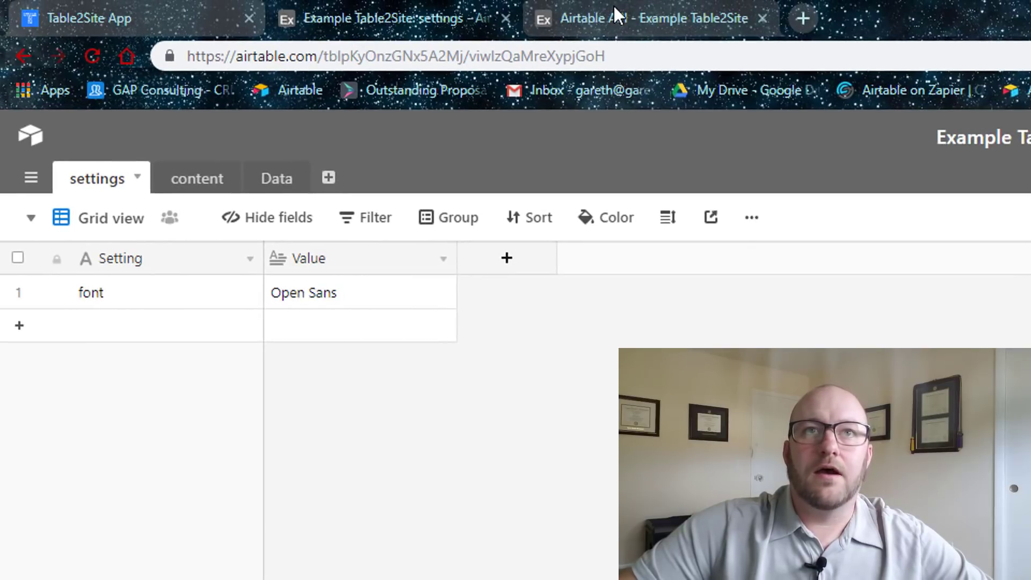
- Close the Airtable API documentation and return to the Table2Site app
{"action": "left_click", "coordinate": [613, 5]}
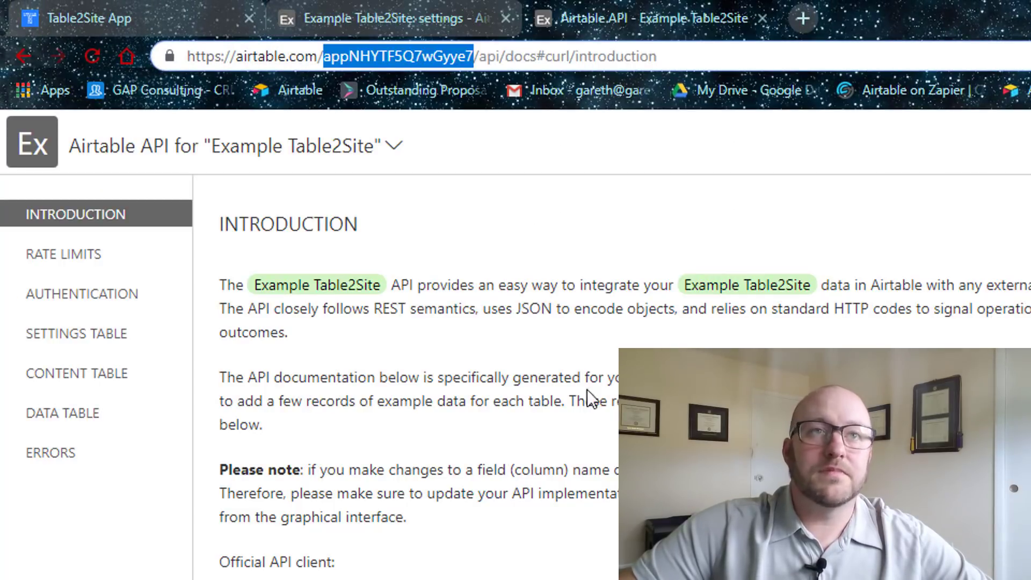
{"action": "left_click", "coordinate": [762, 19]}
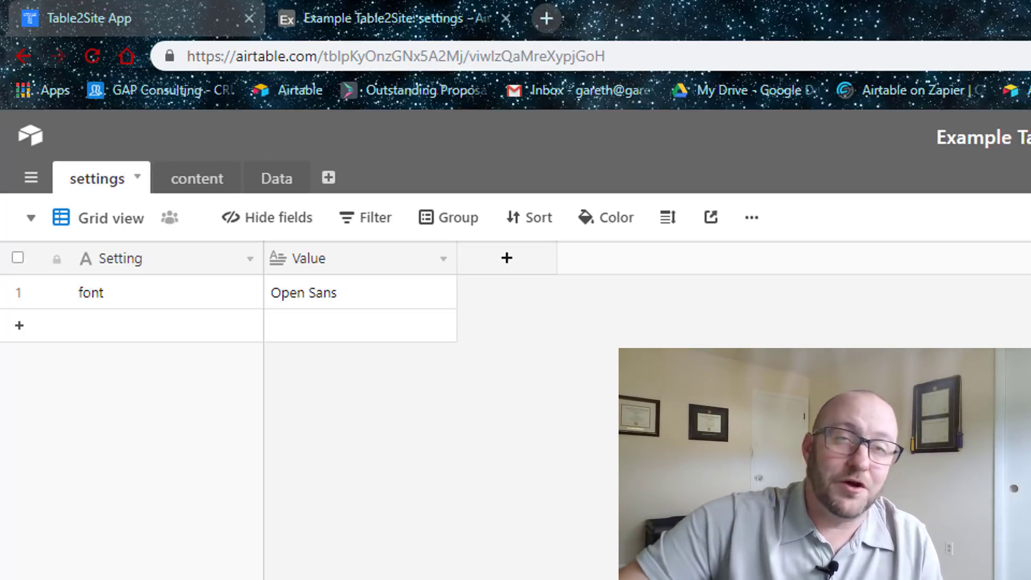
{"action": "left_click", "coordinate": [113, 21]}
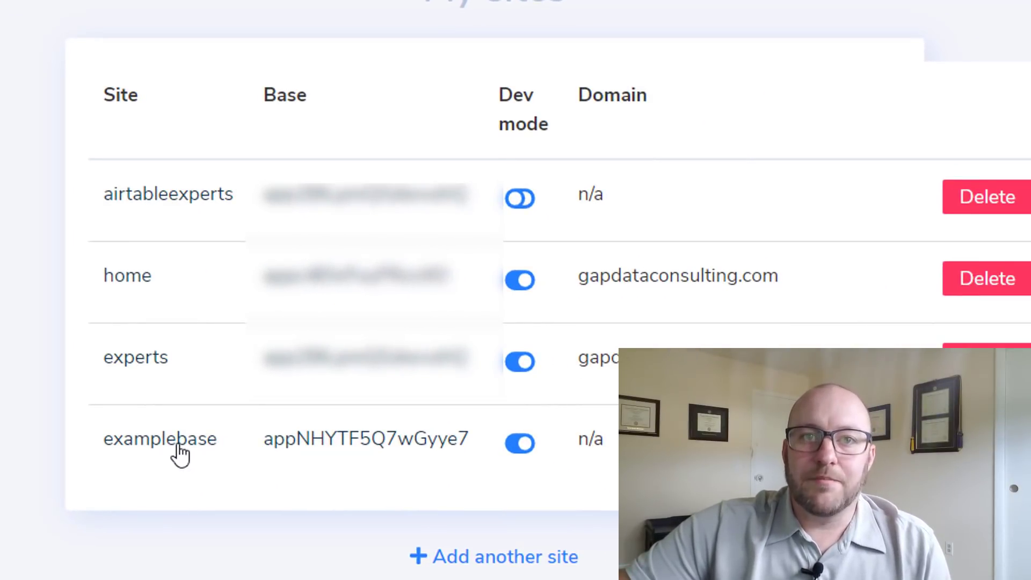
- View the live examplebase site and select its hero title and subtitle text
{"action": "left_click", "coordinate": [179, 453]}
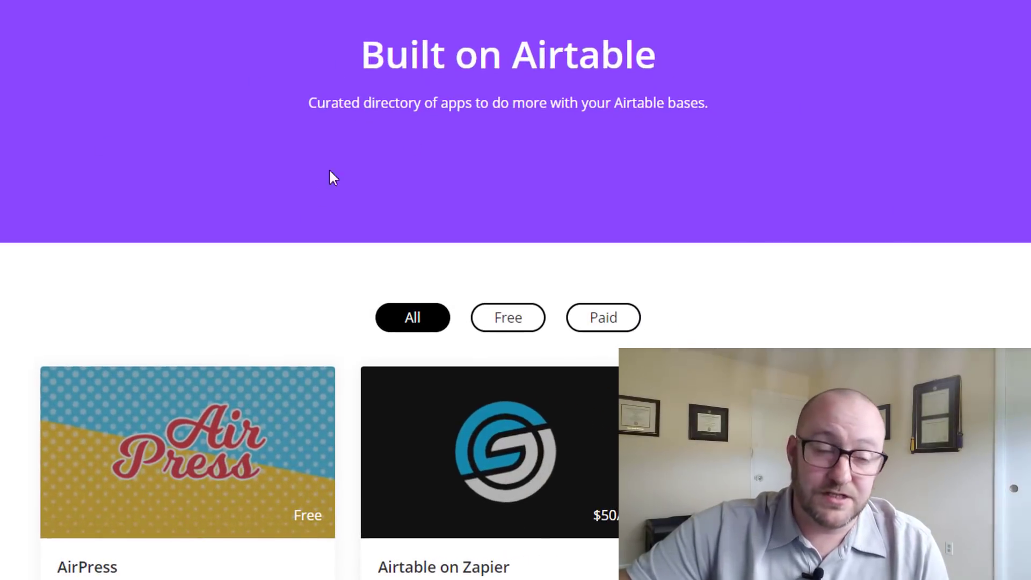
{"action": "left_click_drag", "start_coordinate": [346, 37], "coordinate": [717, 115]}
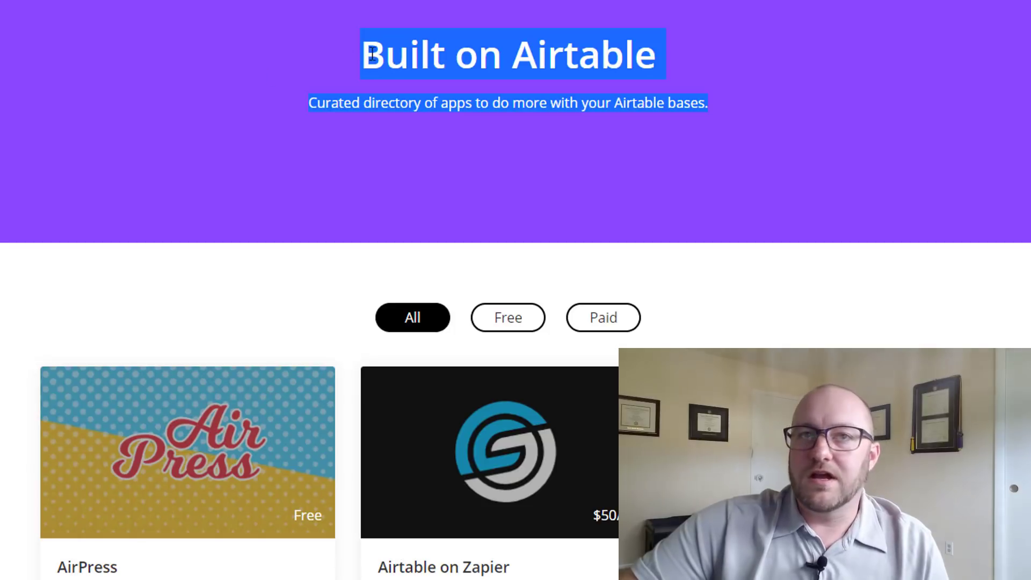
{"action": "scroll", "coordinate": [7, 122], "scroll_direction": "down", "scroll_amount": 2}
{"action": "scroll", "coordinate": [143, 175], "scroll_direction": "up", "scroll_amount": 2}
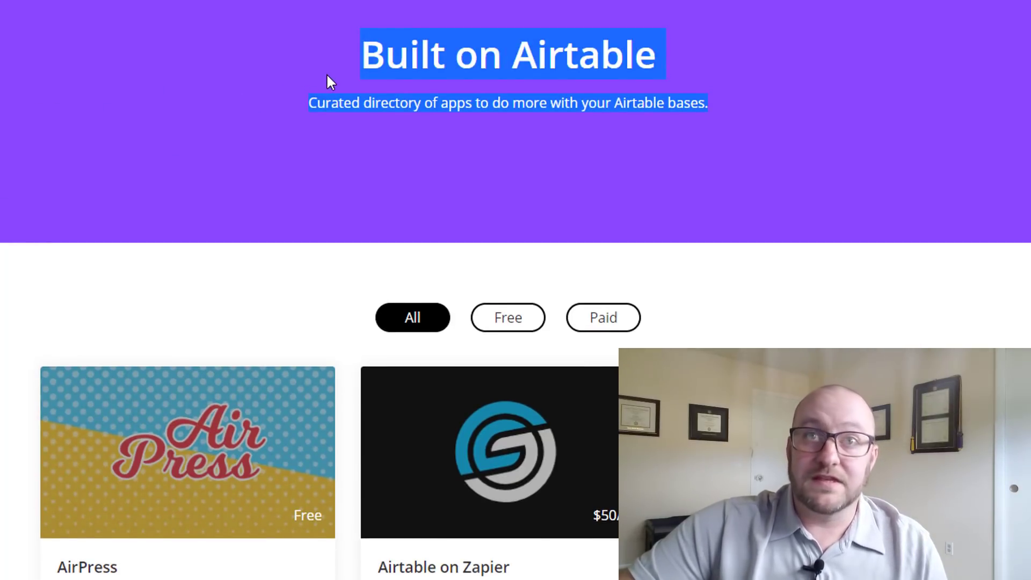
{"action": "scroll", "coordinate": [191, 301], "scroll_direction": "down", "scroll_amount": 4}
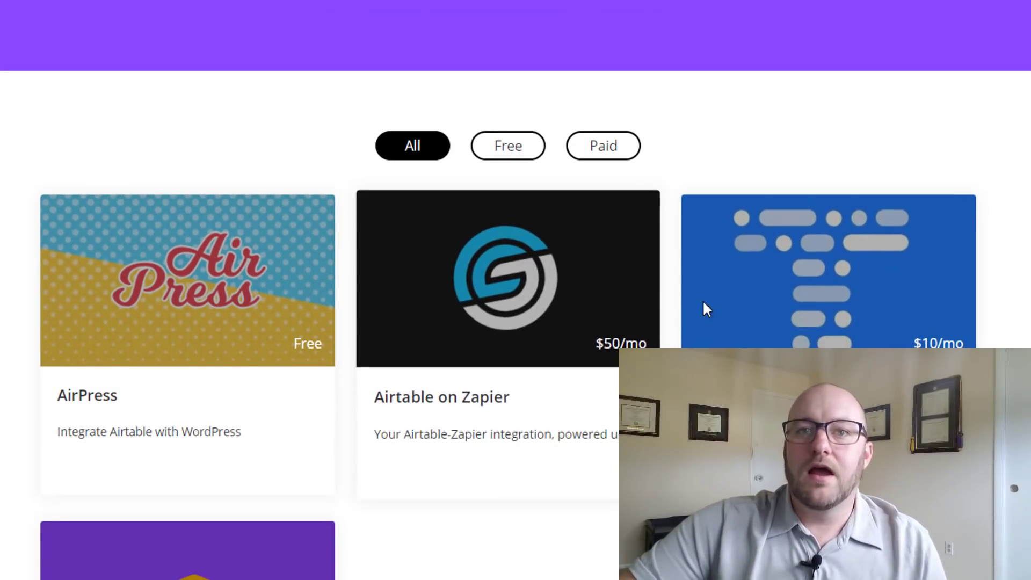
{"action": "scroll", "coordinate": [131, 521], "scroll_direction": "down", "scroll_amount": 2}
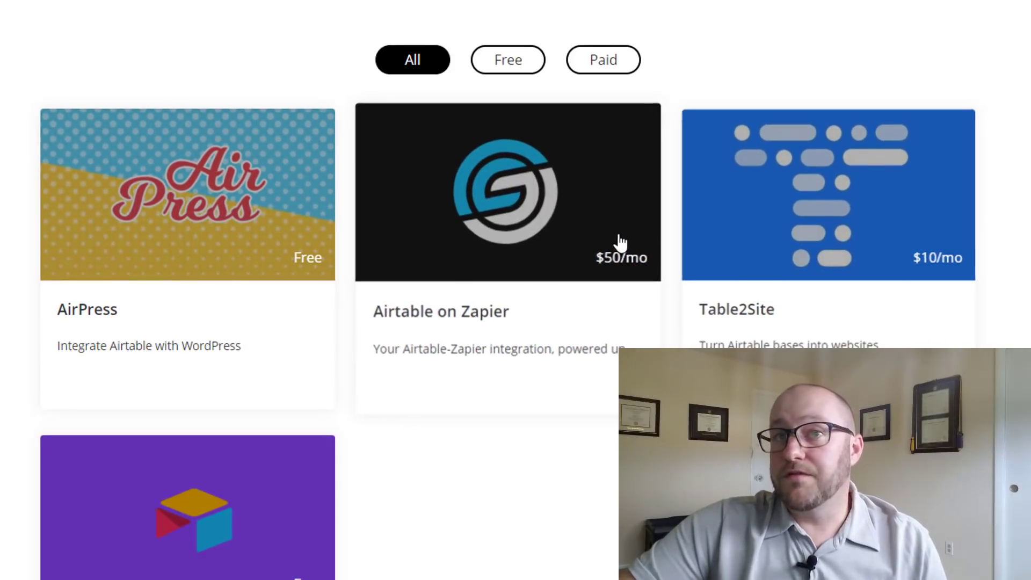
- Try the Free and Paid filters, then show all apps again
{"action": "left_click", "coordinate": [503, 72]}
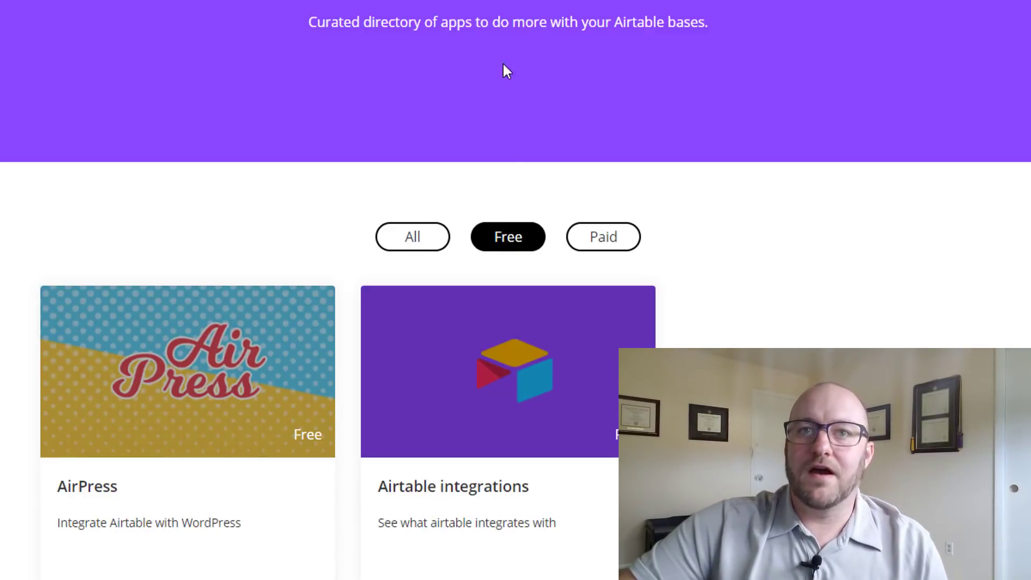
{"action": "left_click", "coordinate": [541, 245]}
{"action": "left_click", "coordinate": [602, 68]}
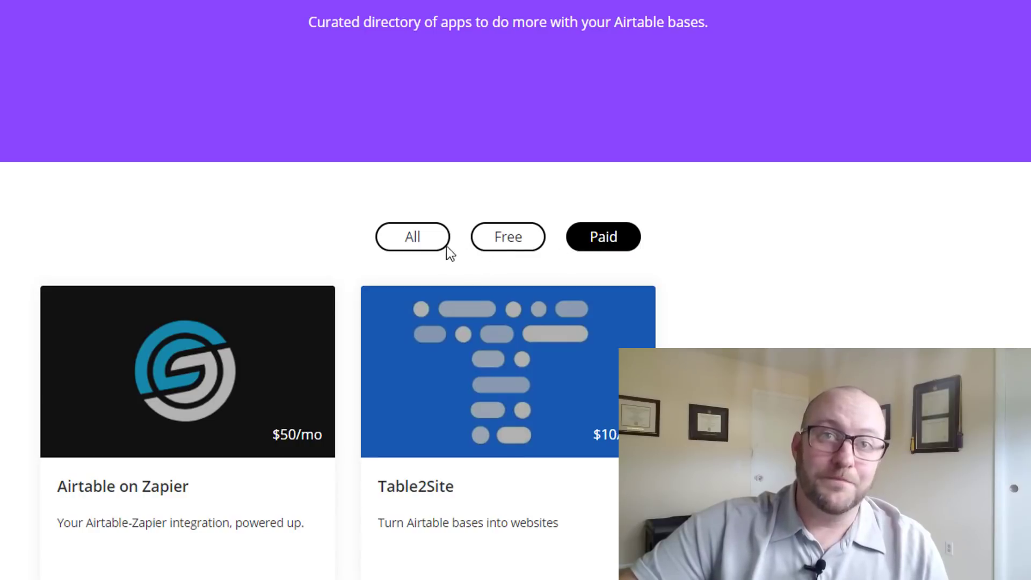
{"action": "left_click", "coordinate": [426, 235]}
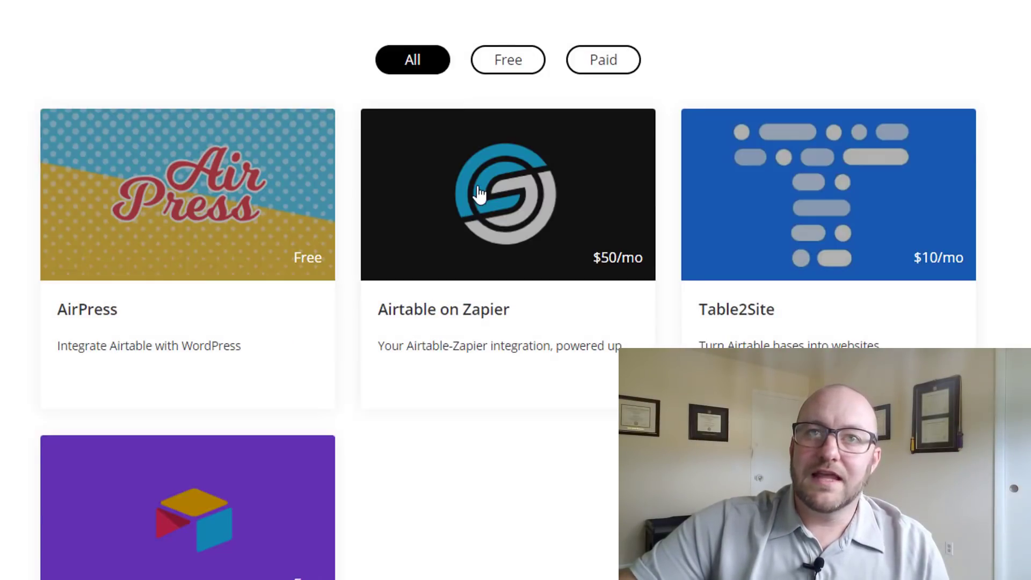
{"action": "scroll", "coordinate": [472, 196], "scroll_direction": "up", "scroll_amount": 5}
{"action": "scroll", "coordinate": [478, 195], "scroll_direction": "down", "scroll_amount": 4}
{"action": "scroll", "coordinate": [482, 235], "scroll_direction": "down", "scroll_amount": 2}
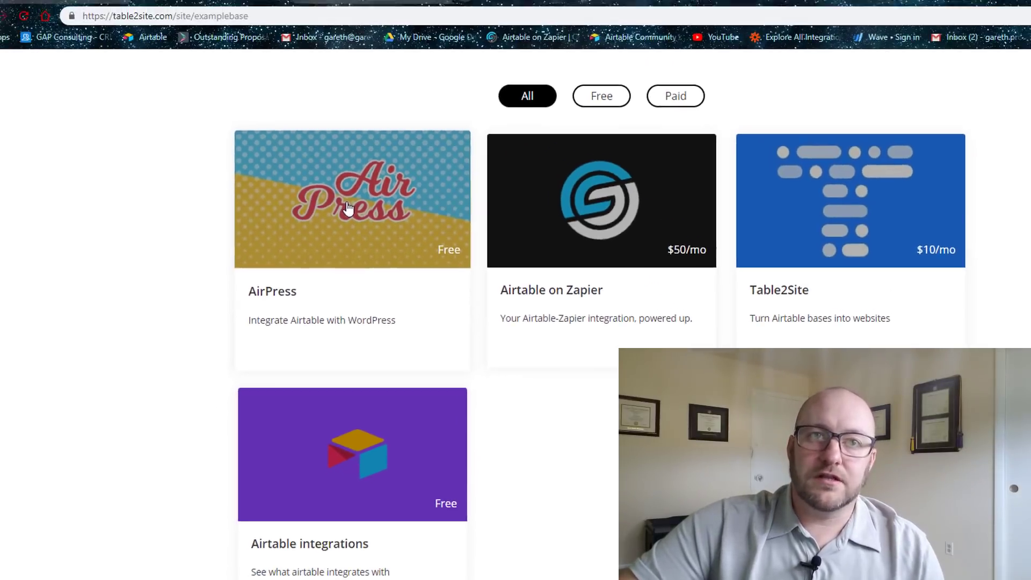
- Visit and close the AirPress and Airtable on Zapier product pages
{"action": "left_click", "coordinate": [207, 133]}
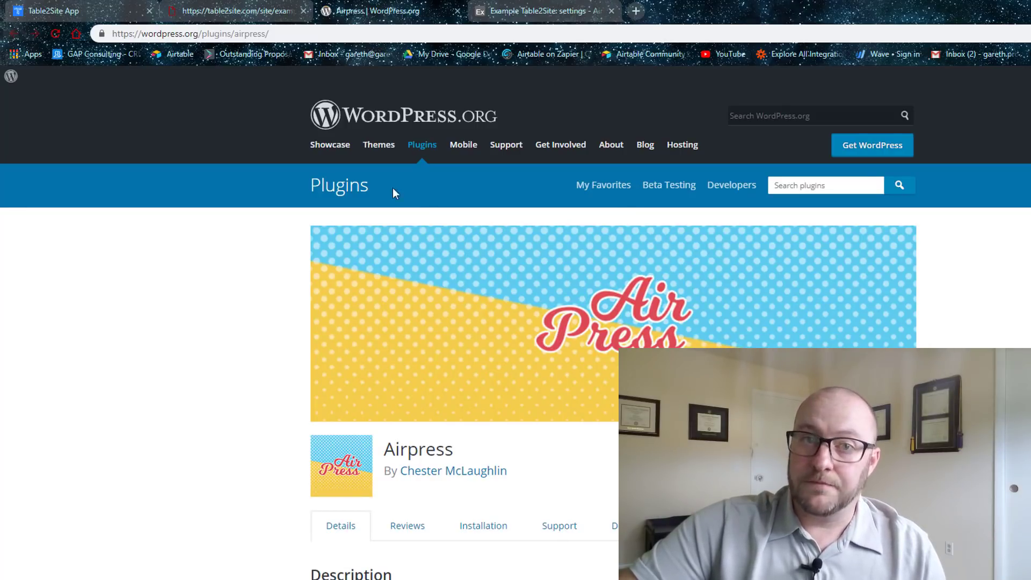
{"action": "left_click", "coordinate": [457, 10]}
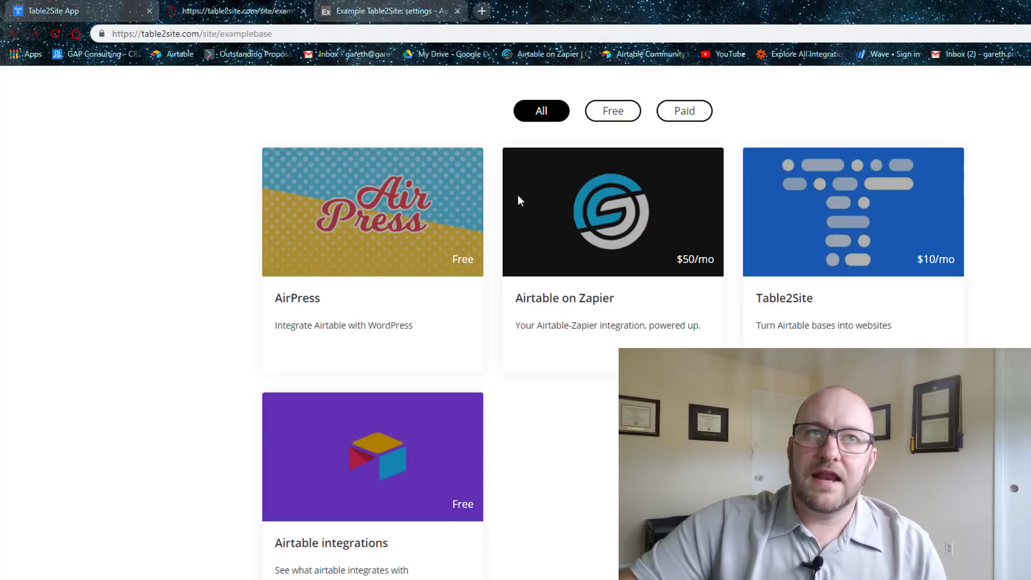
{"action": "left_click", "coordinate": [625, 231]}
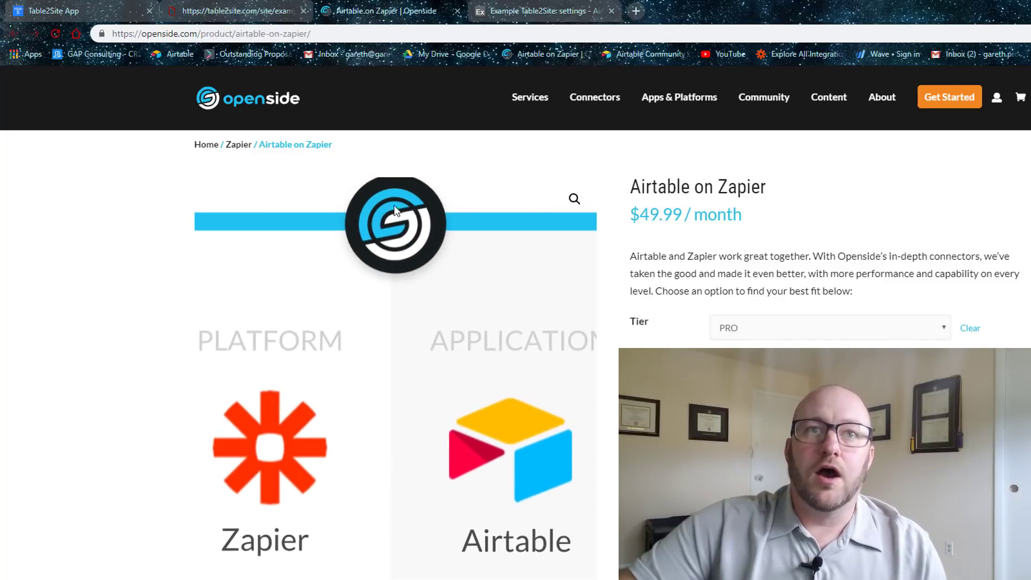
{"action": "left_click", "coordinate": [456, 11]}
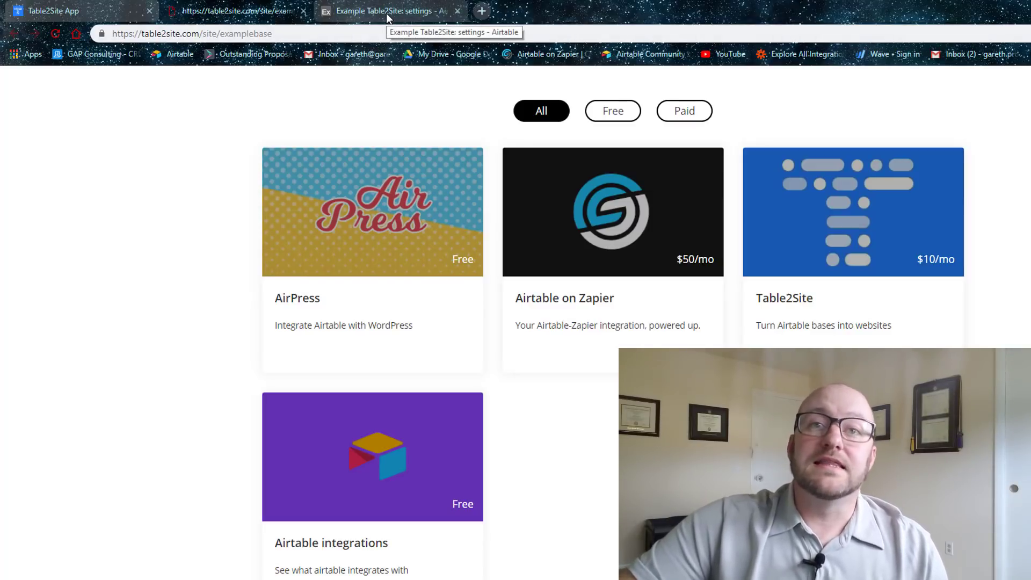
{"action": "scroll", "coordinate": [622, 339], "scroll_direction": "up", "scroll_amount": 5}
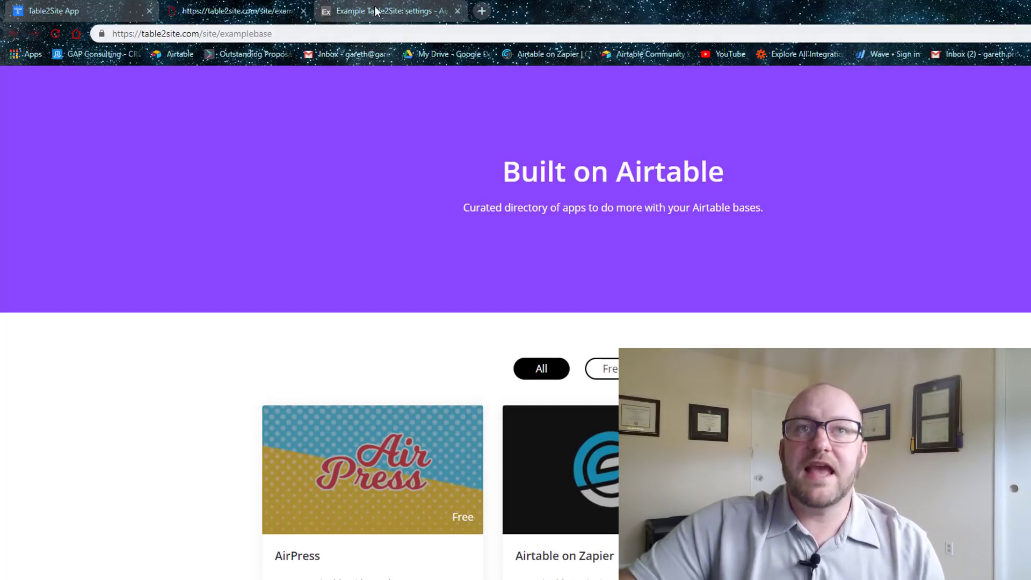
- Review the font setting in the settings table, then switch to the content table
{"action": "left_click", "coordinate": [382, 10]}
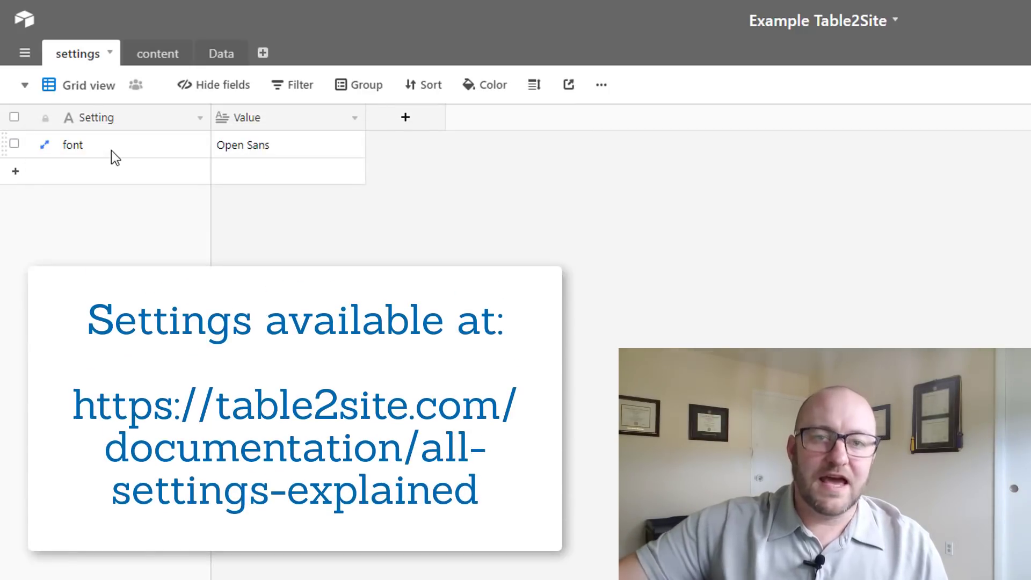
{"action": "left_click", "coordinate": [111, 151]}
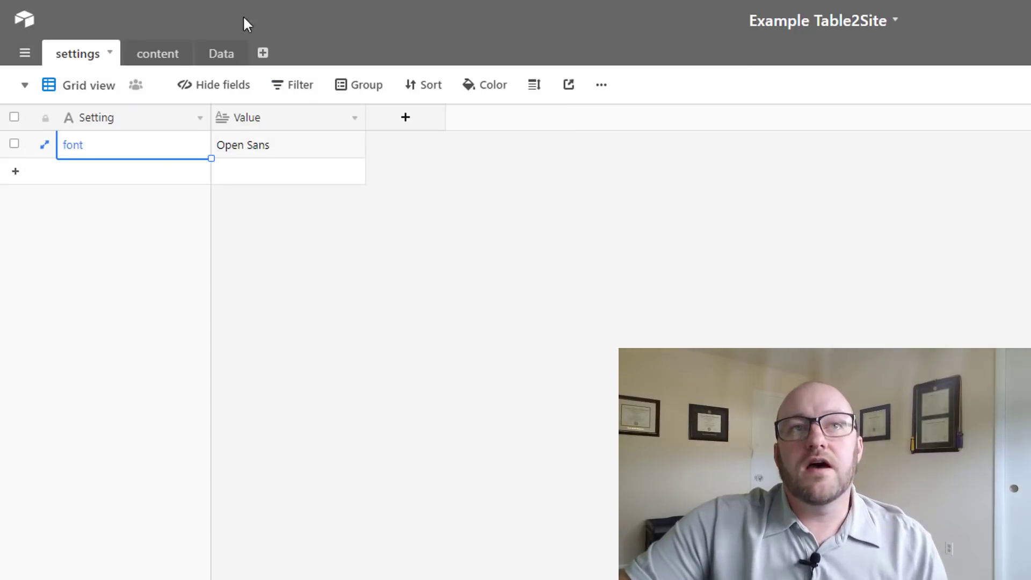
{"action": "left_click", "coordinate": [158, 56]}
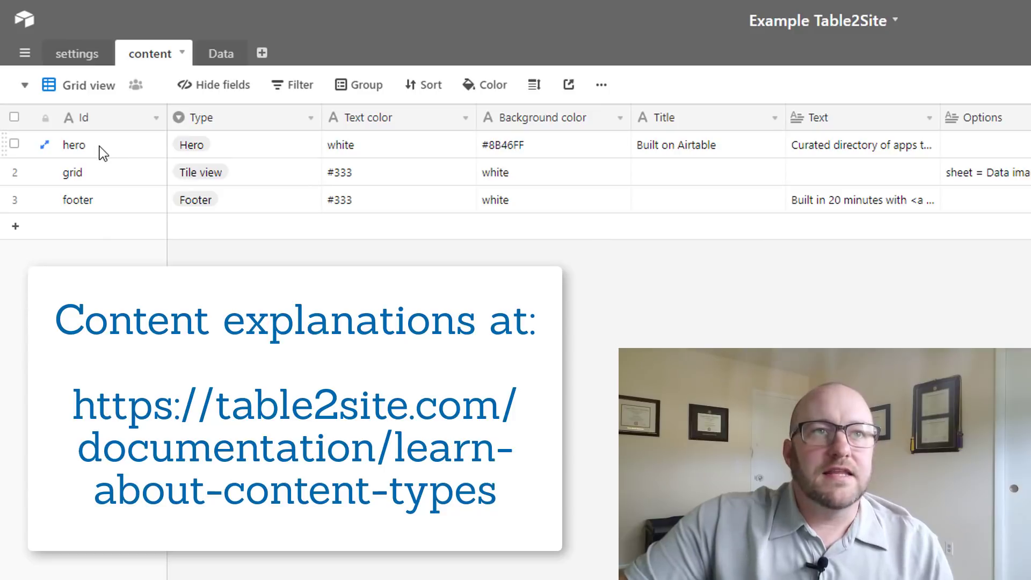
{"action": "left_click", "coordinate": [98, 146]}
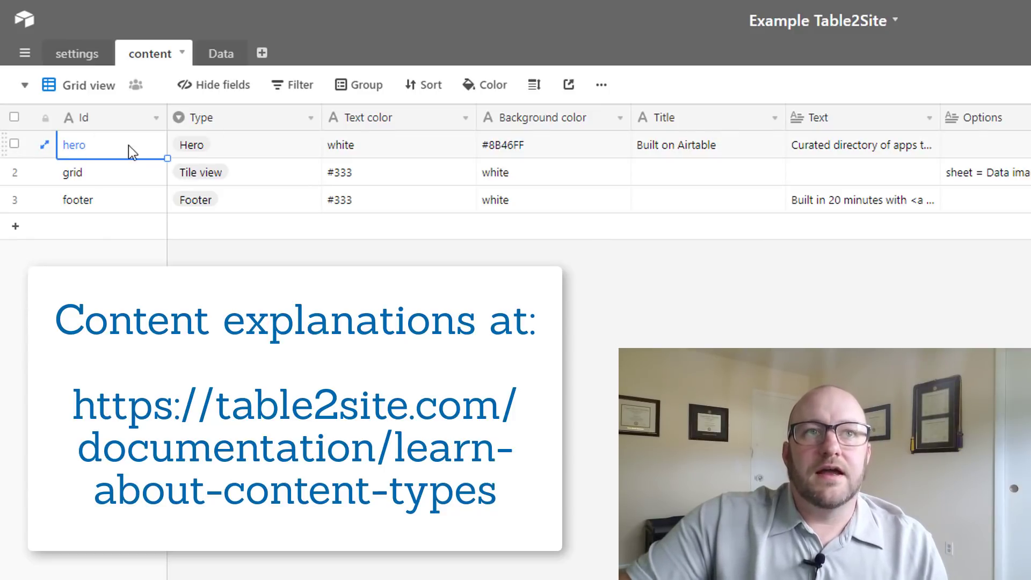
{"action": "left_click", "coordinate": [233, 156]}
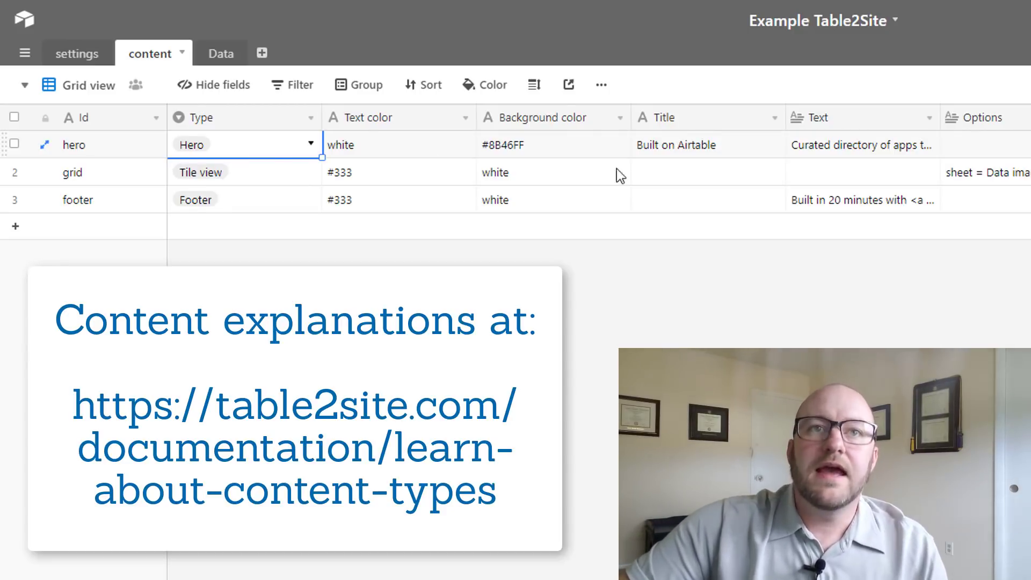
{"action": "left_click", "coordinate": [560, 146]}
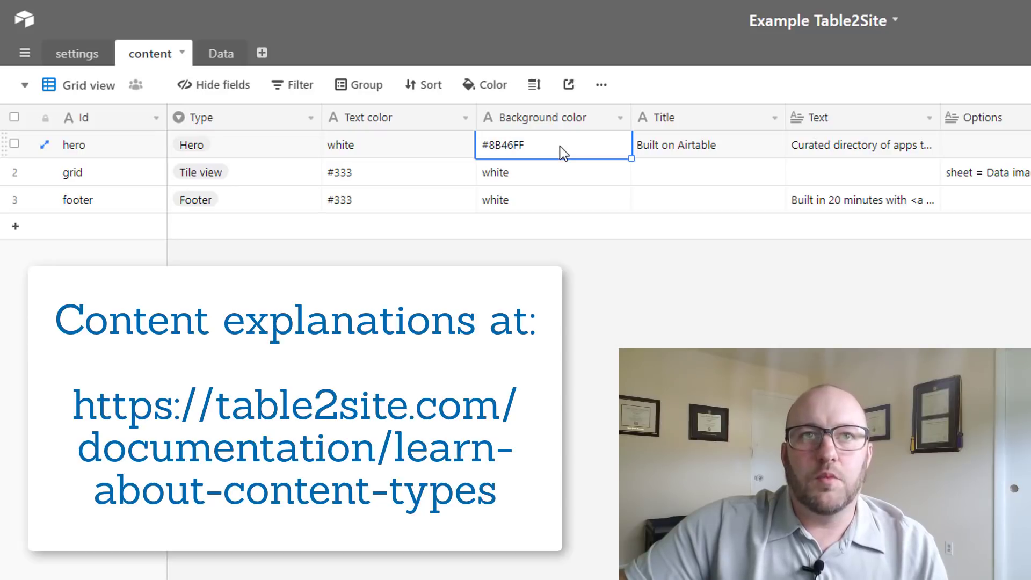
{"action": "left_click", "coordinate": [404, 150]}
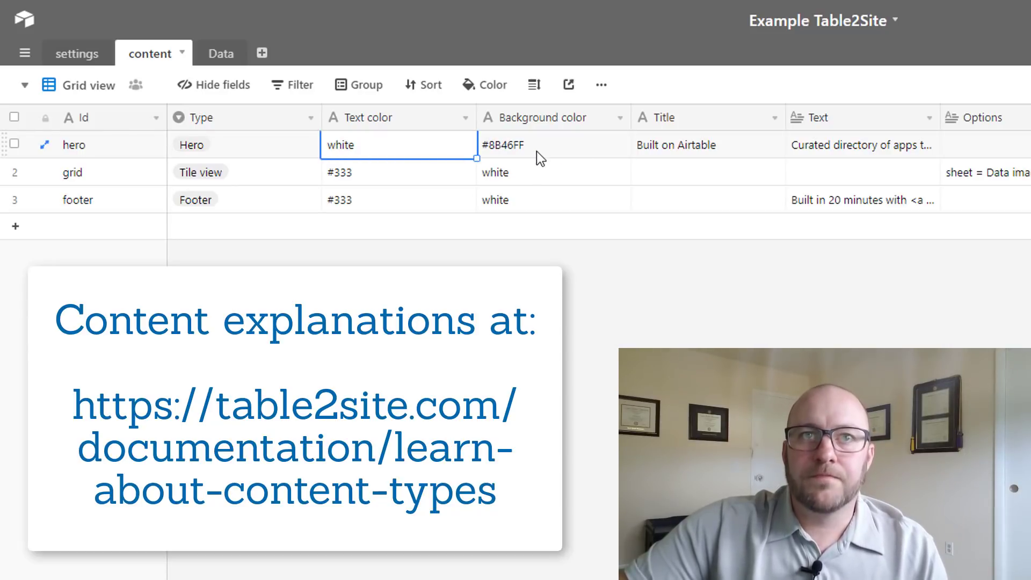
{"action": "left_click", "coordinate": [677, 151]}
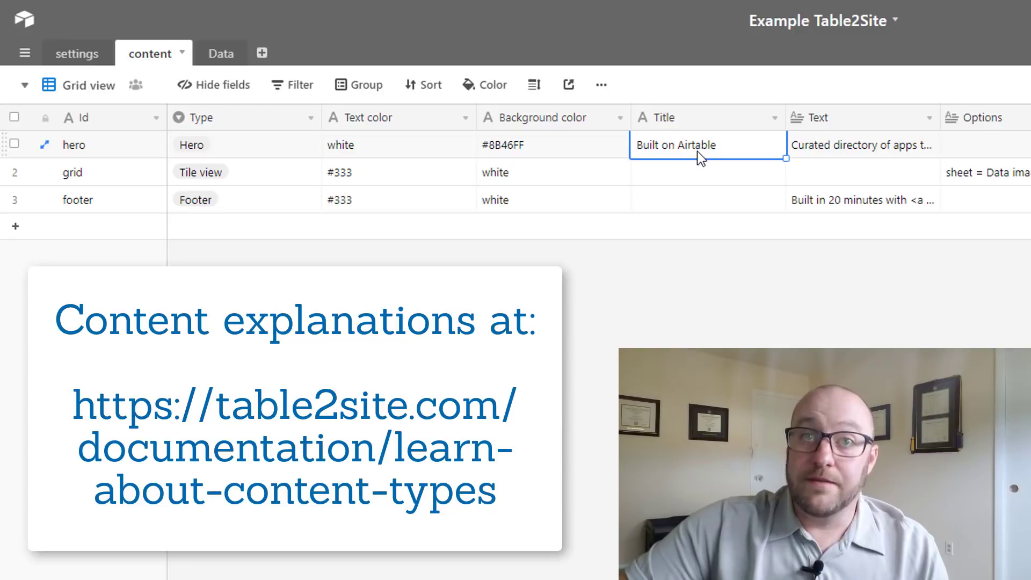
{"action": "left_click", "coordinate": [851, 148]}
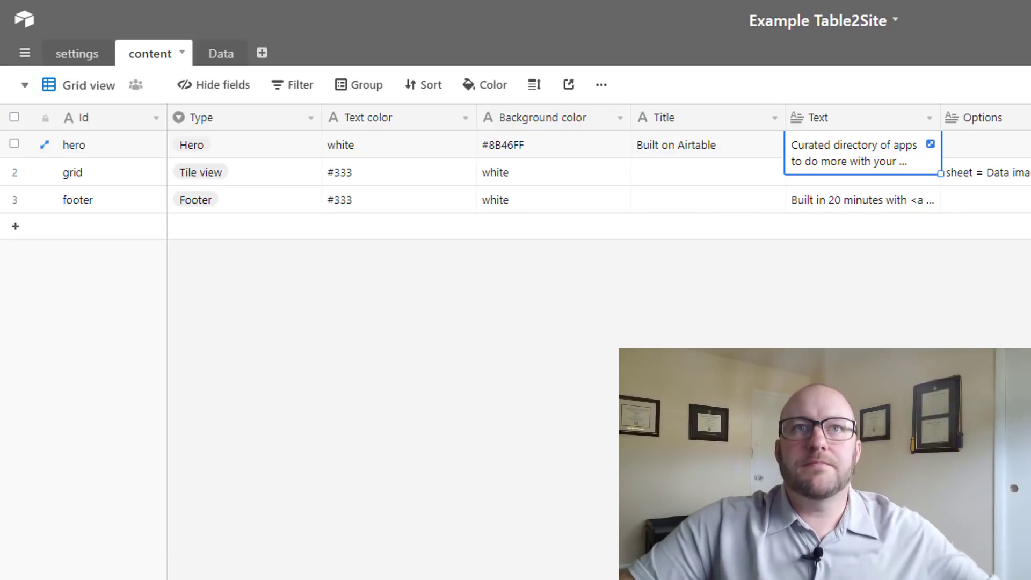
- Set the hero row's Background color to #0067ac
{"action": "left_click", "coordinate": [560, 150]}
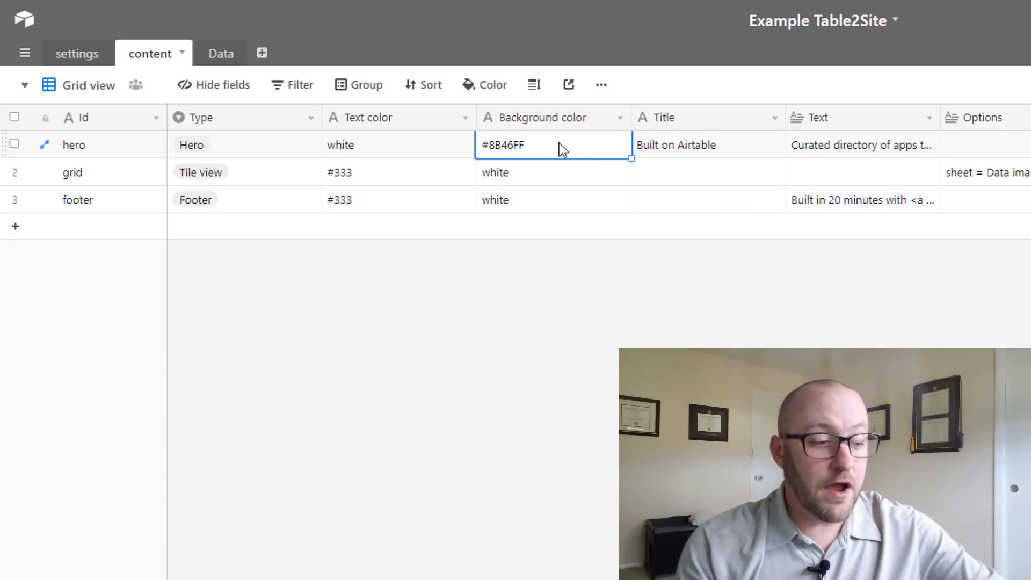
{"action": "type", "text": "#"}
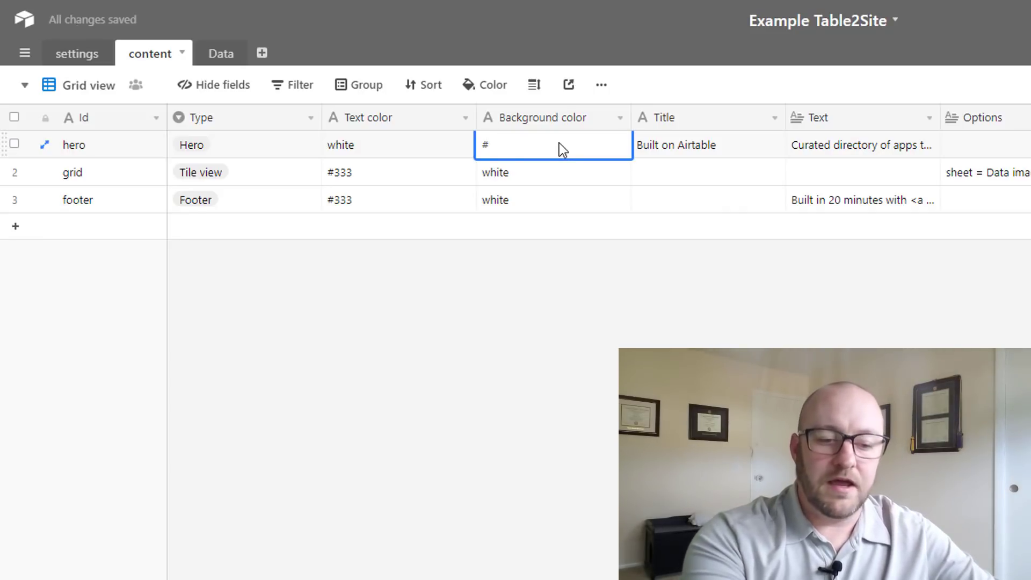
{"action": "type", "text": "0067ac"}
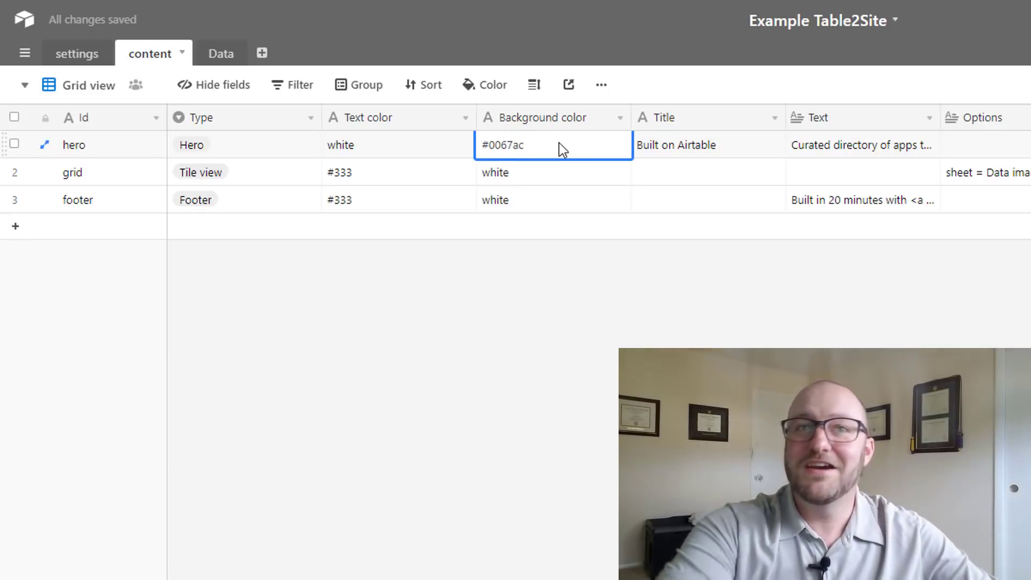
{"action": "key", "text": "ctrl+a"}
{"action": "key", "text": "Tab"}
{"action": "key", "text": "shift+Tab"}
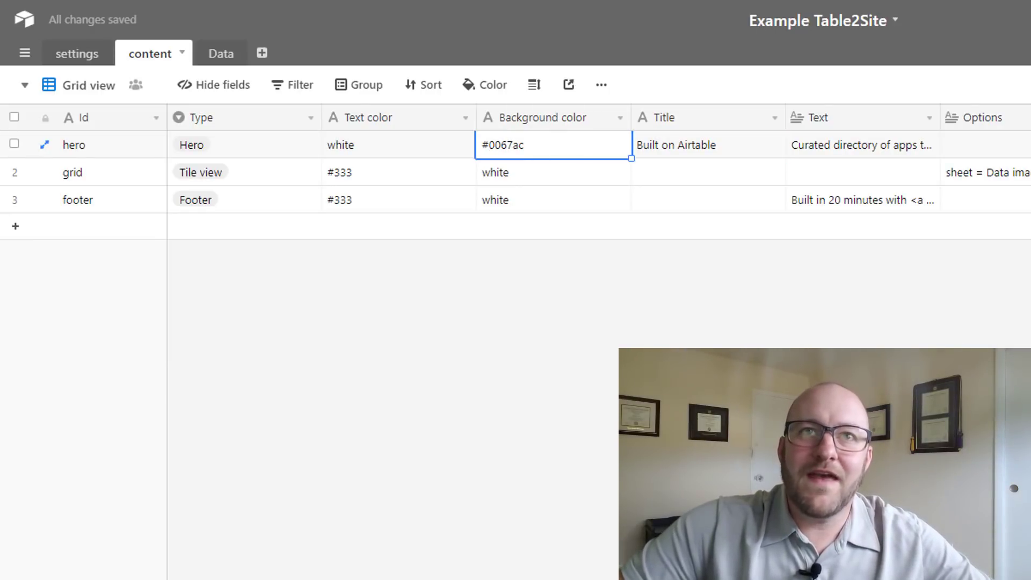
- Change the hero title to 'GAP Consulting' and its text to 'This is an example'
{"action": "left_click", "coordinate": [711, 150]}
{"action": "type", "text": "G"}
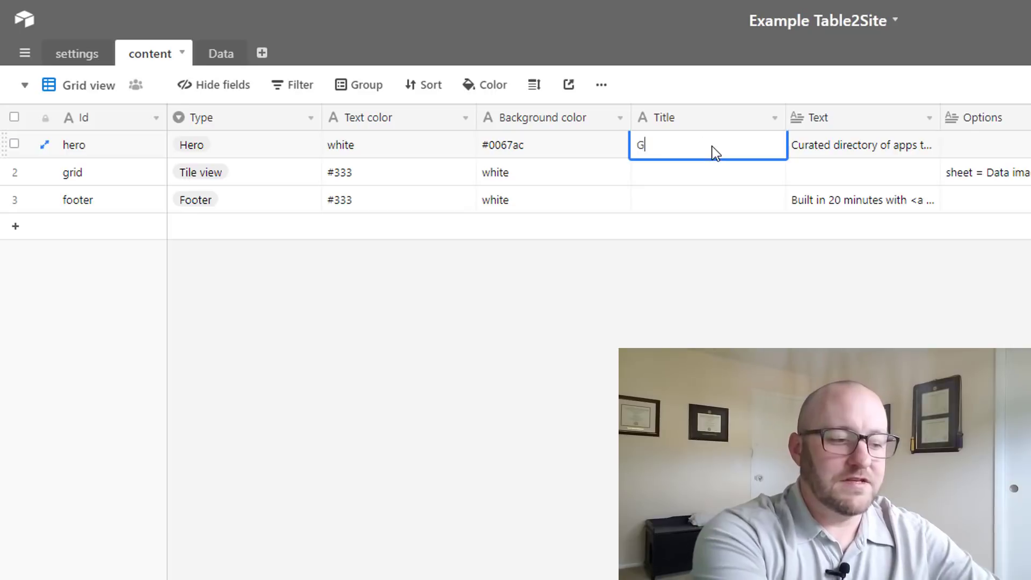
{"action": "type", "text": "AP Consulting"}
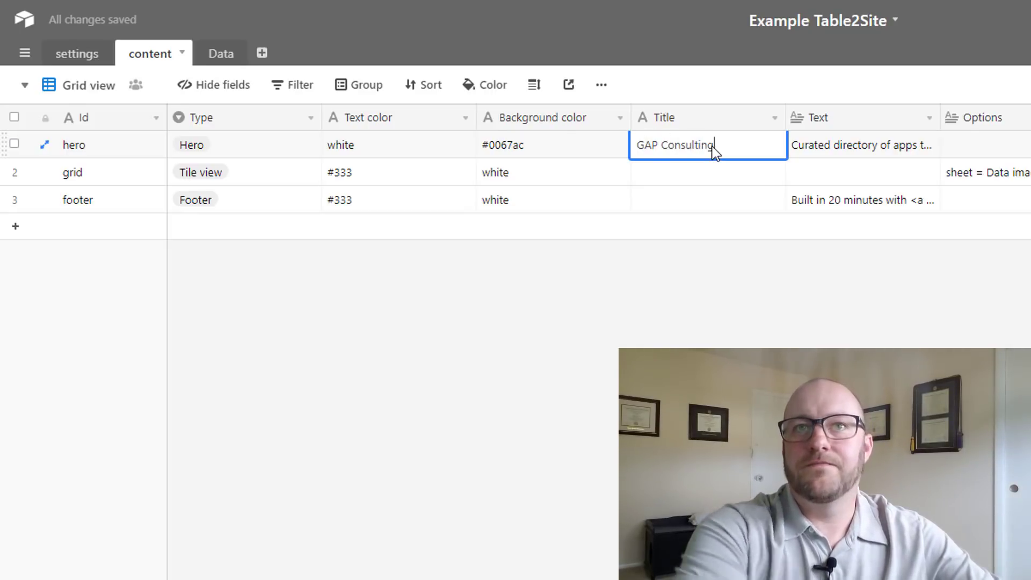
{"action": "key", "text": "Tab"}
{"action": "key", "text": "Return"}
{"action": "type", "text": "This"}
{"action": "key", "text": "ctrl+a"}
{"action": "type", "text": "T"}
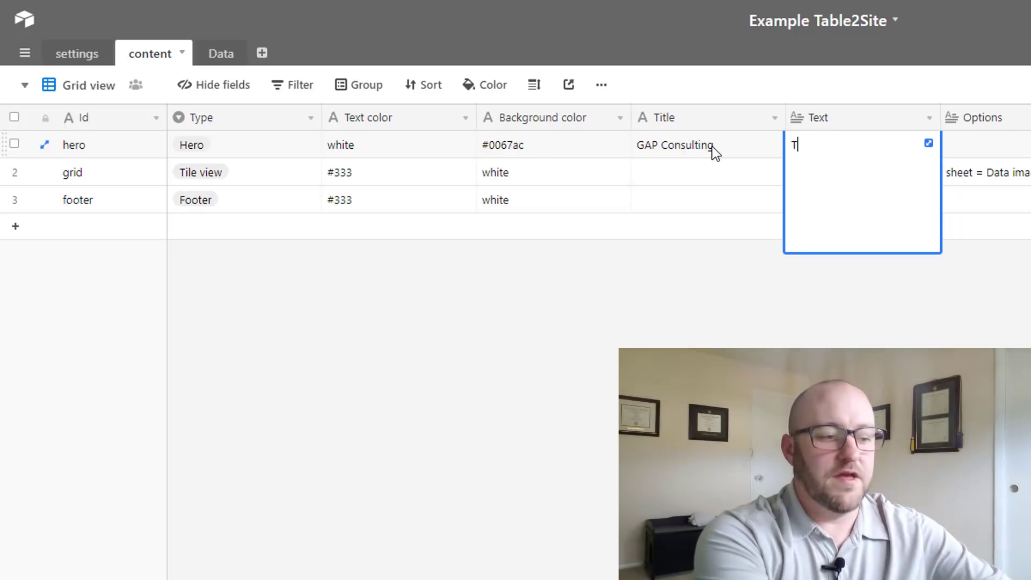
{"action": "type", "text": "his is an example"}
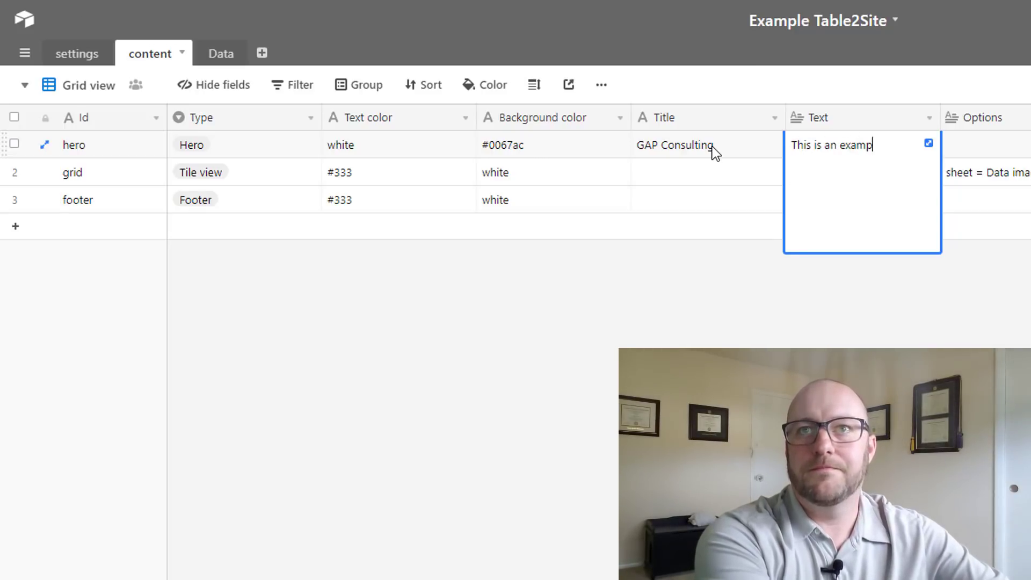
{"action": "key", "text": "Tab"}
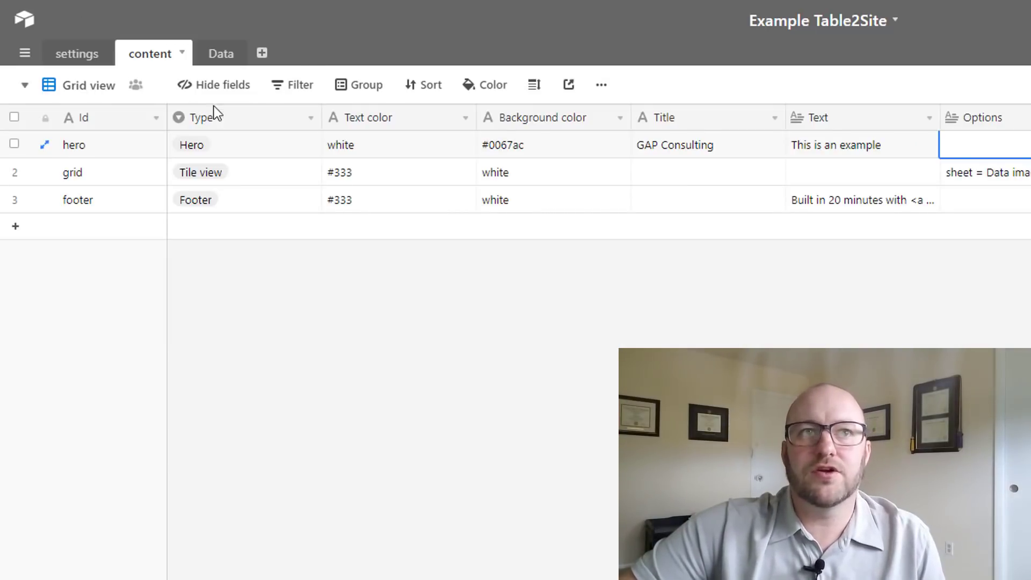
{"action": "left_click_drag", "start_coordinate": [92, 182], "coordinate": [229, 201]}
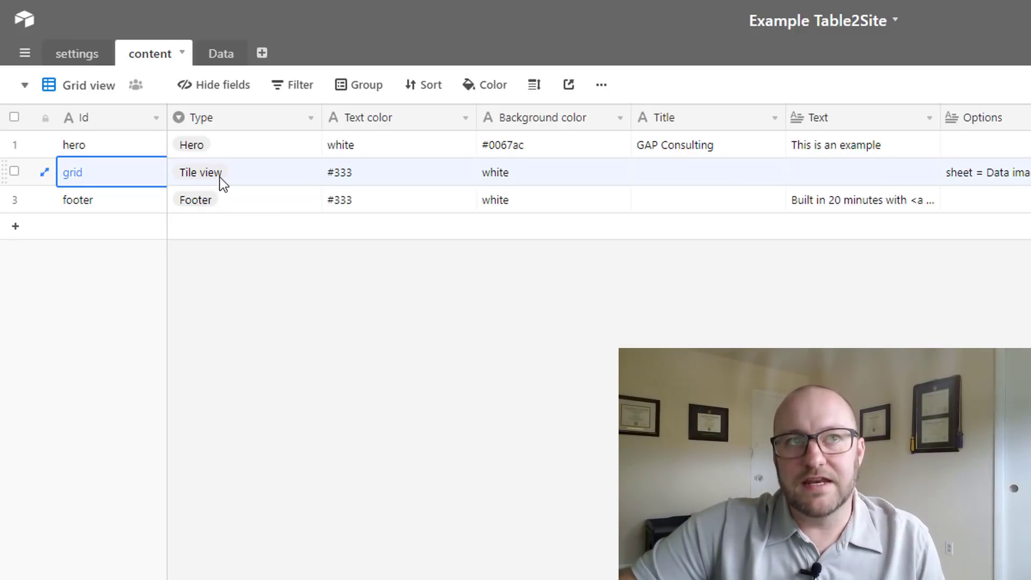
{"action": "left_click", "coordinate": [310, 118]}
{"action": "left_click", "coordinate": [297, 150]}
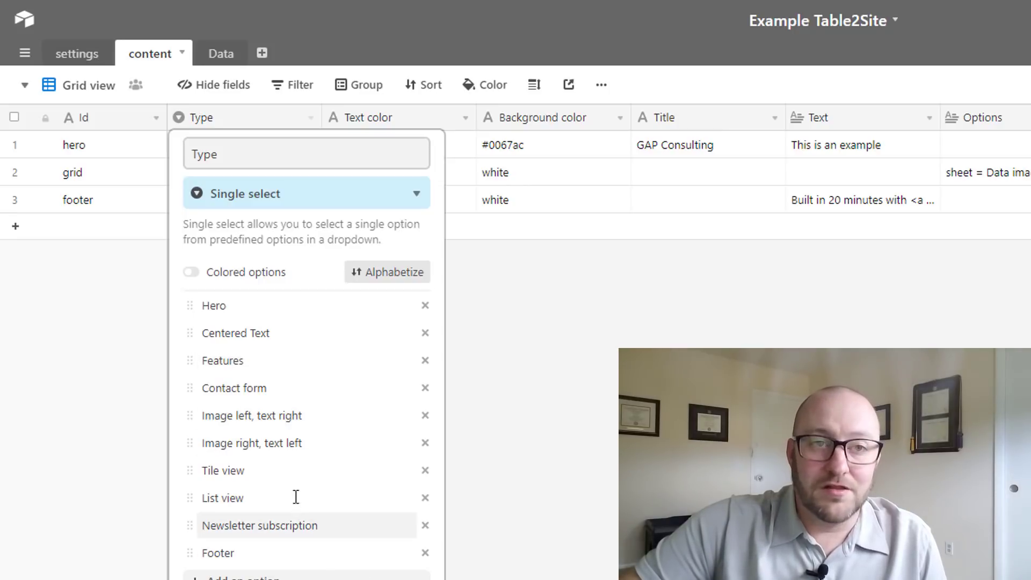
{"action": "key", "text": "Escape"}
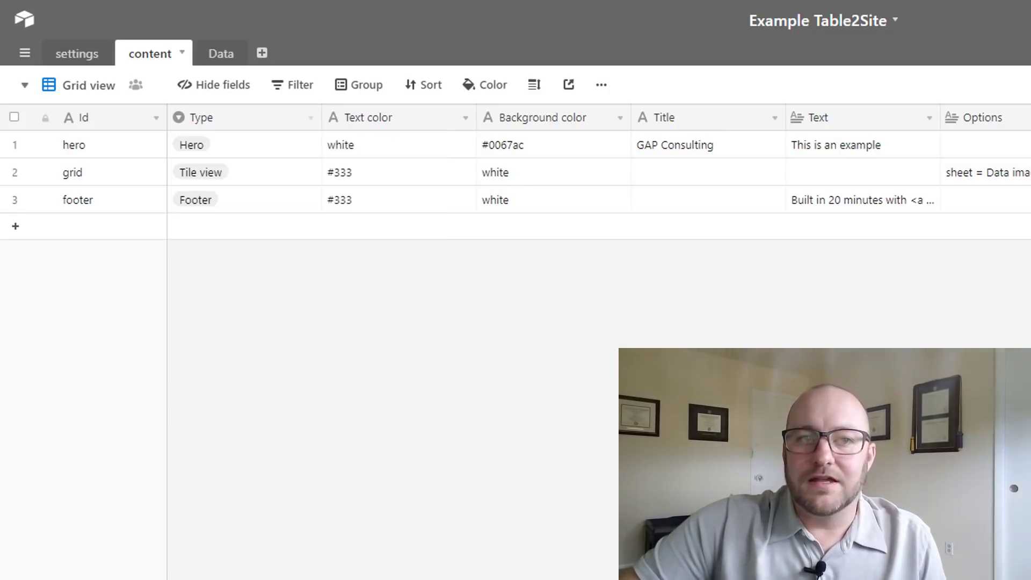
{"action": "left_click", "coordinate": [282, 190]}
{"action": "left_click", "coordinate": [284, 177]}
{"action": "left_click", "coordinate": [285, 178]}
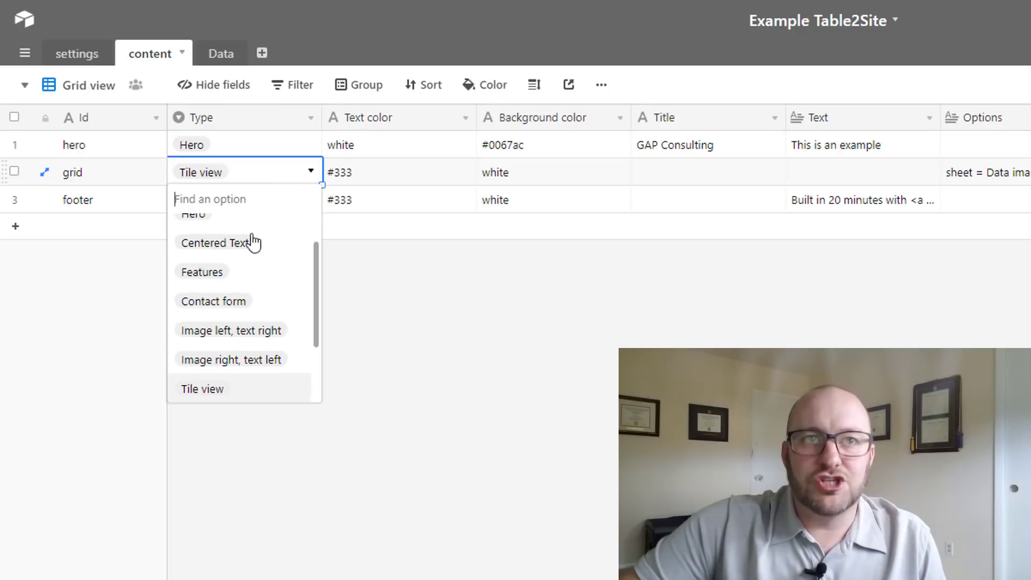
{"action": "scroll", "coordinate": [244, 290], "scroll_direction": "up", "scroll_amount": 1}
{"action": "scroll", "coordinate": [247, 322], "scroll_direction": "down", "scroll_amount": 1}
{"action": "left_click", "coordinate": [401, 327]}
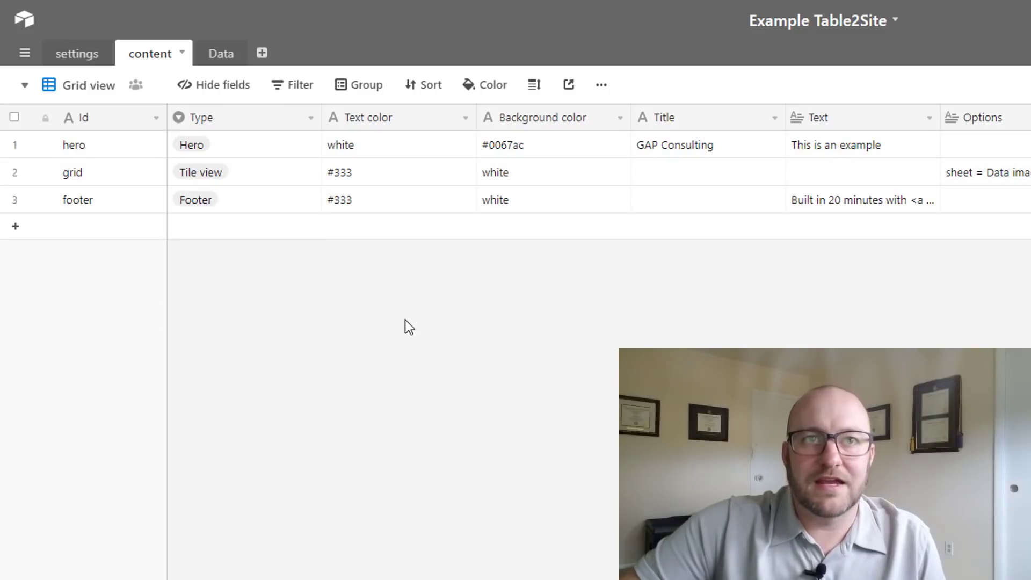
{"action": "left_click", "coordinate": [369, 170]}
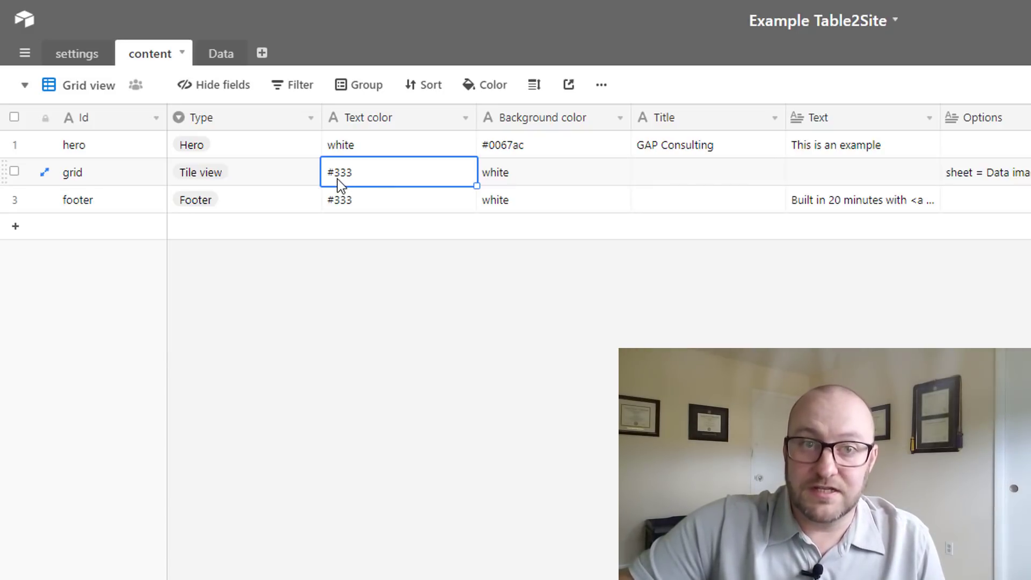
{"action": "left_click", "coordinate": [515, 172]}
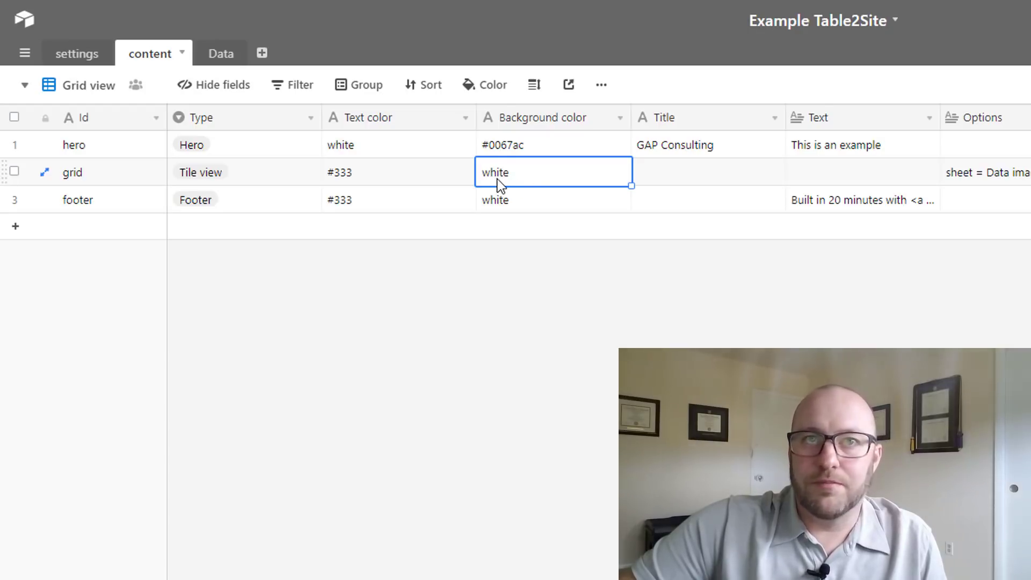
{"action": "left_click", "coordinate": [516, 199]}
{"action": "left_click", "coordinate": [506, 173]}
- Widen the Options column to read the grid row's full options
{"action": "left_click", "coordinate": [392, 173]}
{"action": "left_click", "coordinate": [533, 172]}
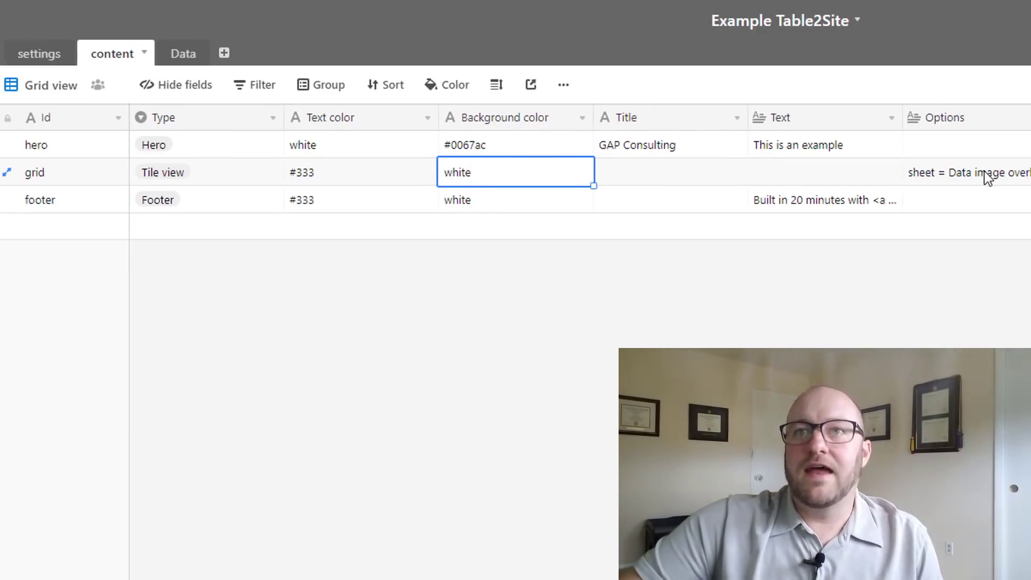
{"action": "left_click", "coordinate": [1023, 178]}
{"action": "left_click_drag", "start_coordinate": [828, 115], "coordinate": [1028, 116]}
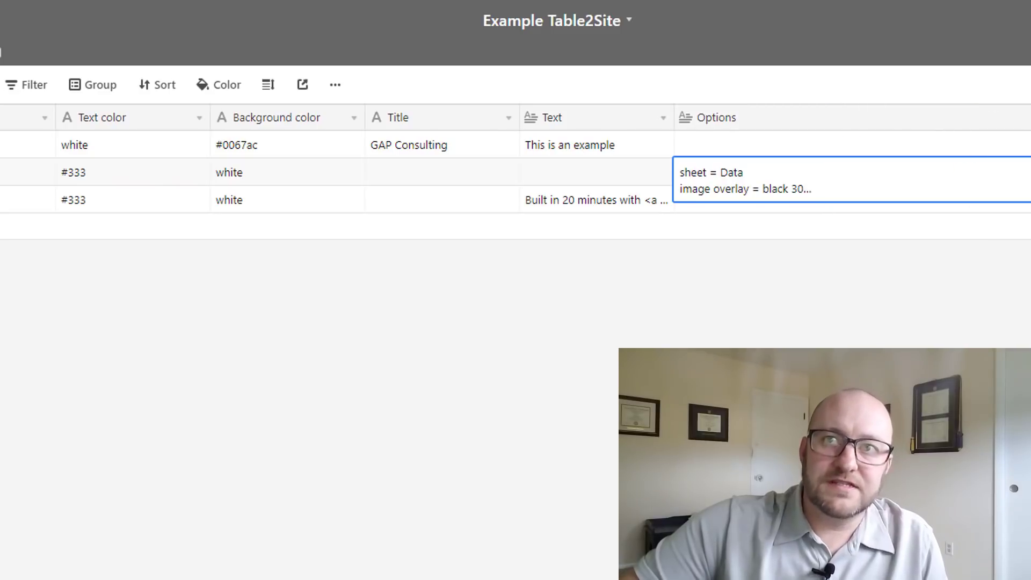
- Set the content rows' height to Extra Tall and select the grid row's options
{"action": "left_click", "coordinate": [268, 86]}
{"action": "left_click", "coordinate": [305, 231]}
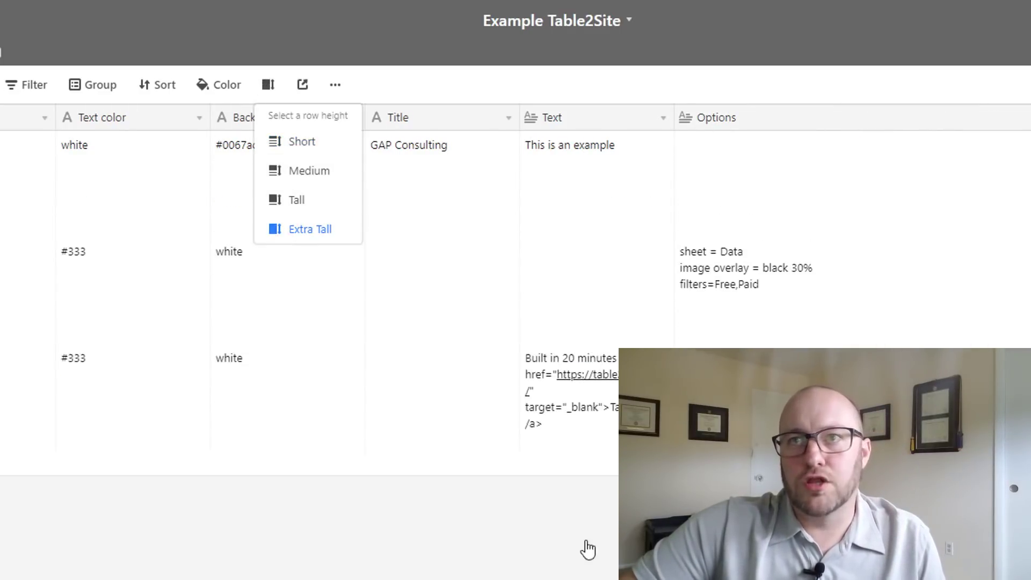
{"action": "left_click", "coordinate": [792, 296]}
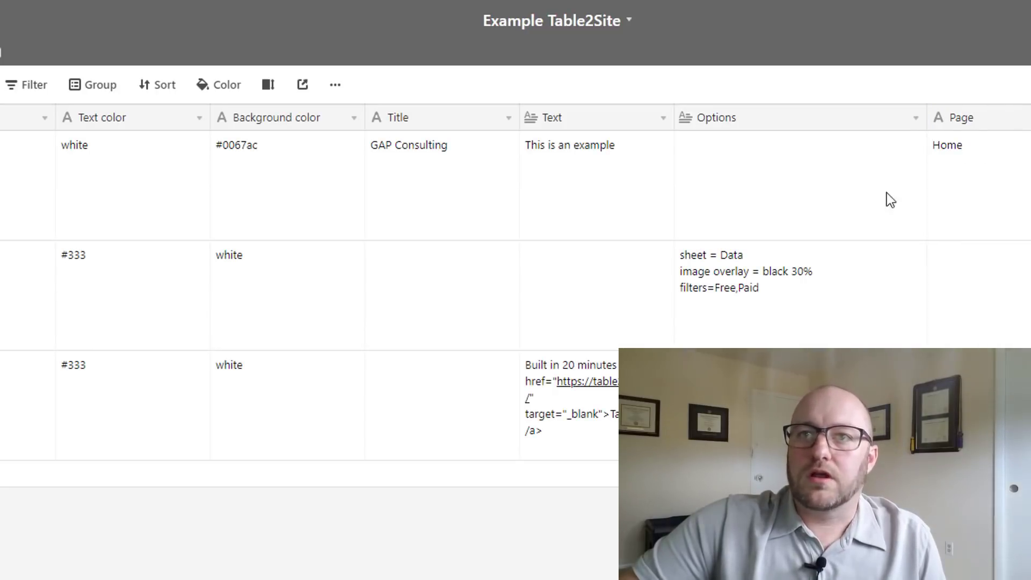
{"action": "left_click", "coordinate": [826, 287]}
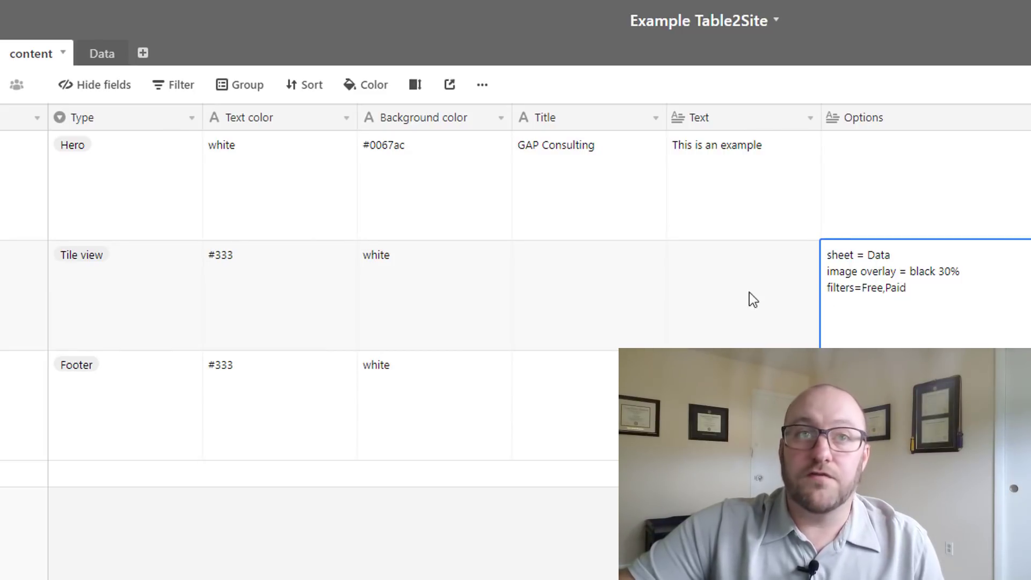
- Switch to the Data table and inspect the four tile records, starting with AirPress
{"action": "left_click", "coordinate": [97, 58]}
{"action": "left_click", "coordinate": [164, 145]}
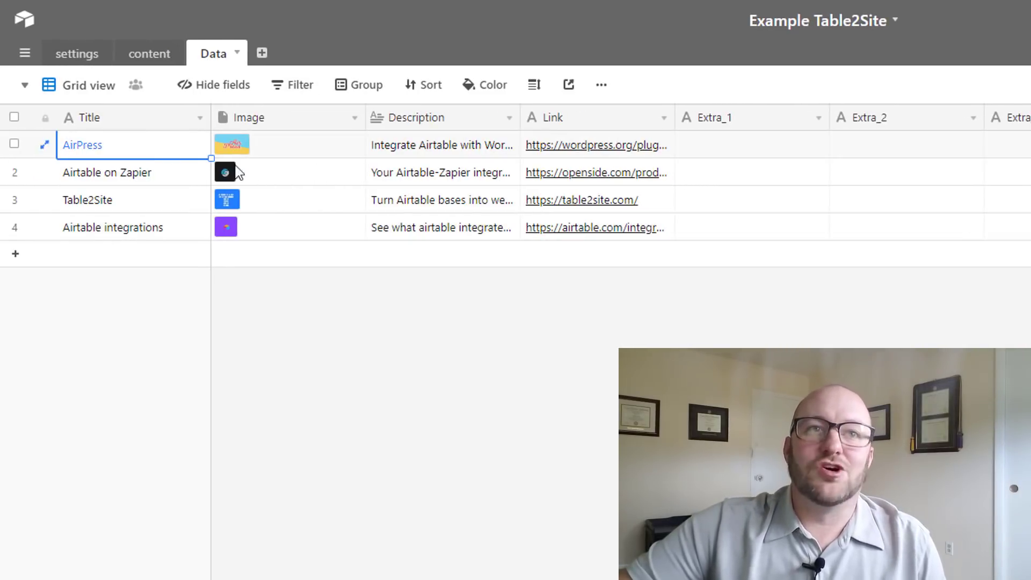
{"action": "left_click_drag", "start_coordinate": [253, 170], "coordinate": [669, 236]}
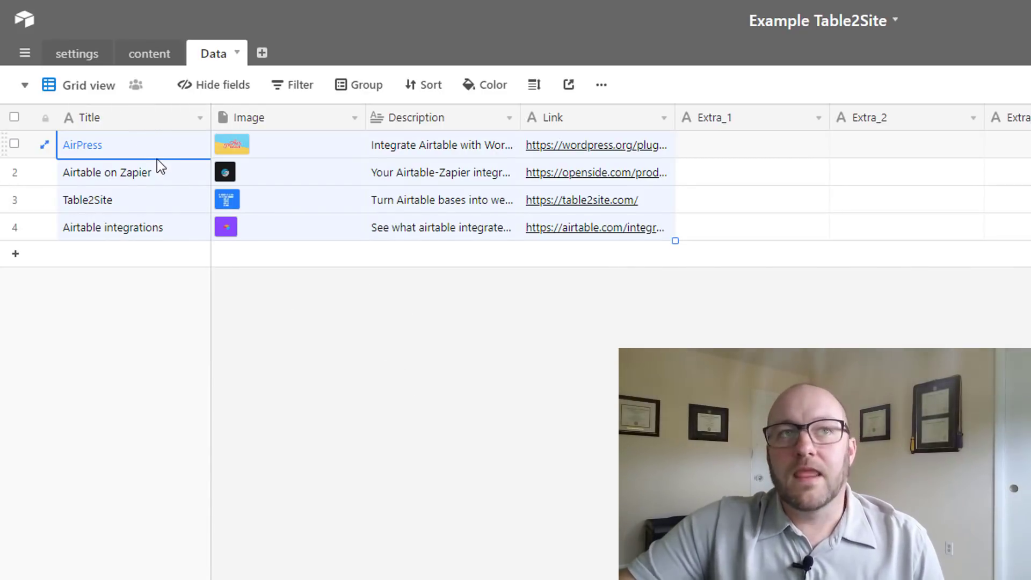
{"action": "left_click_drag", "start_coordinate": [101, 150], "coordinate": [103, 250]}
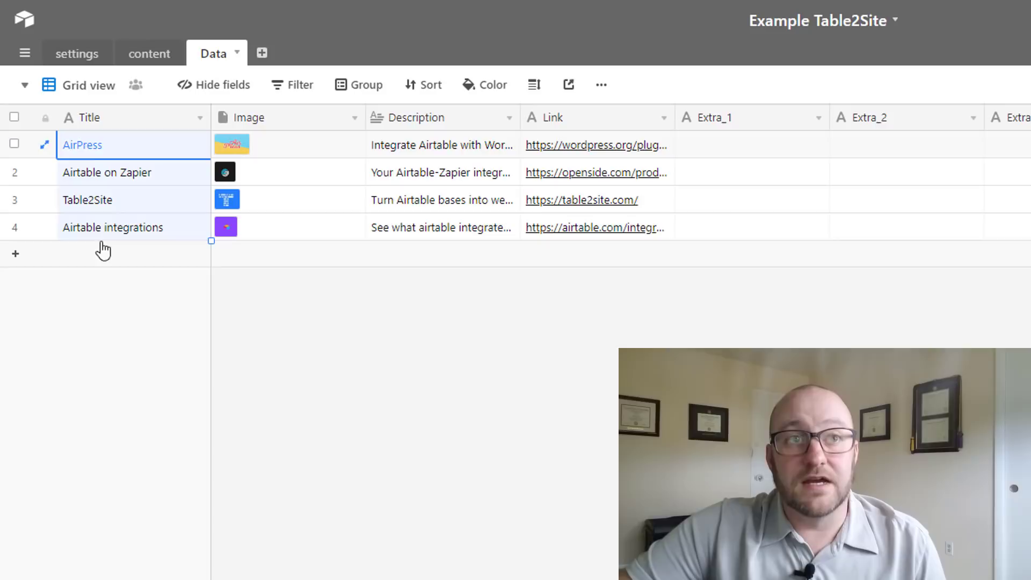
{"action": "left_click", "coordinate": [100, 152]}
{"action": "key", "text": "Escape"}
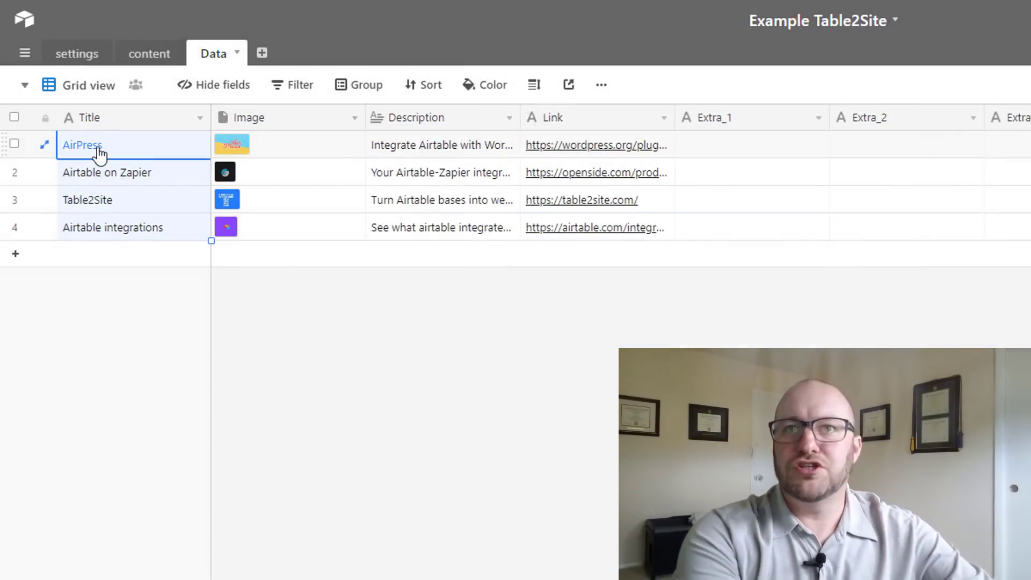
- Retitle the four records Example 1, Example 2, Example 3 and Example 4
{"action": "left_click", "coordinate": [100, 152]}
{"action": "type", "text": "Example 1"}
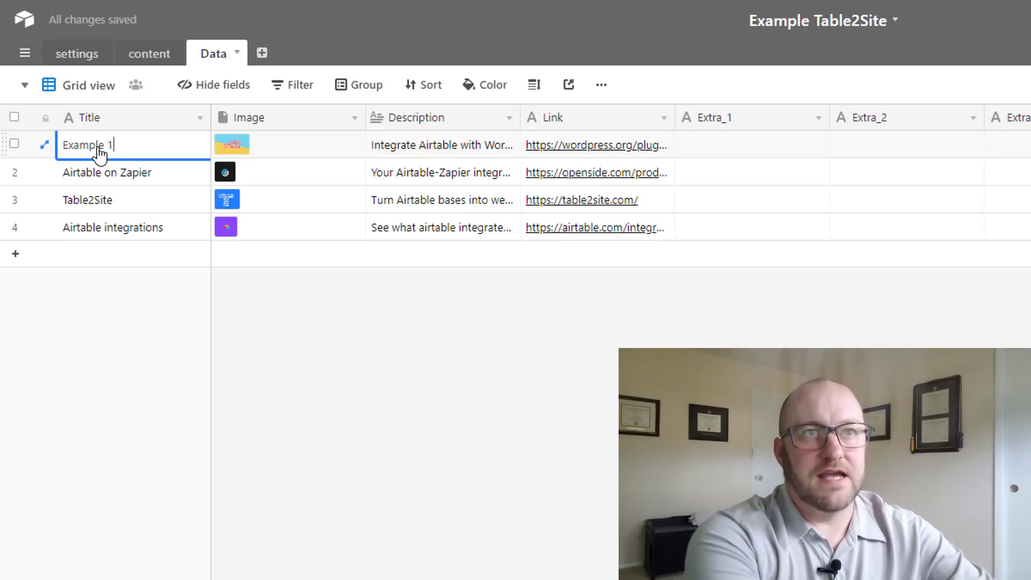
{"action": "key", "text": "Return"}
{"action": "type", "text": "Example 2"}
{"action": "key", "text": "Return"}
{"action": "type", "text": "Example 3"}
{"action": "key", "text": "Return"}
{"action": "type", "text": "Example"}
{"action": "key", "text": "Tab"}
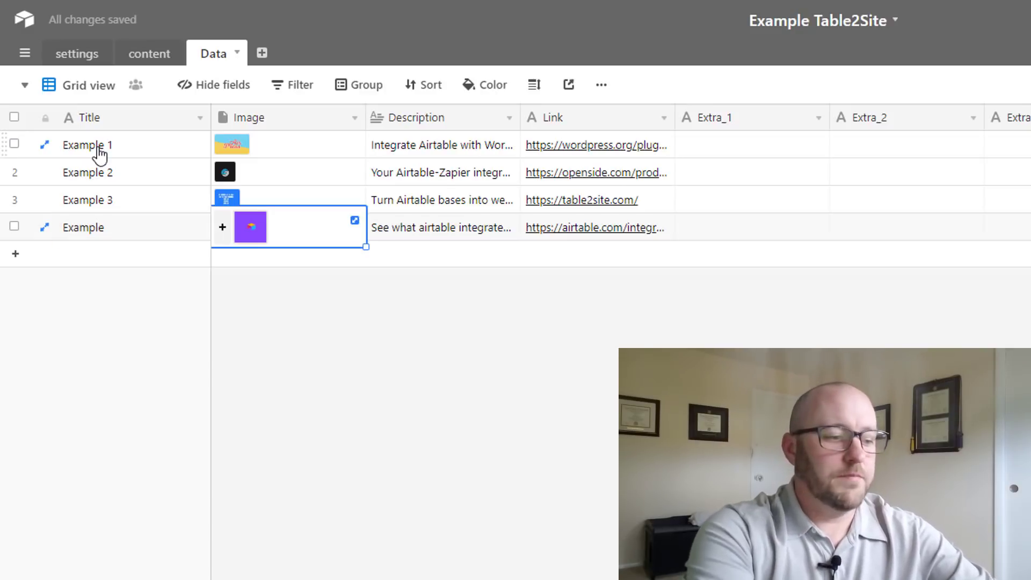
{"action": "key", "text": "shift+Tab"}
{"action": "key", "text": "Return"}
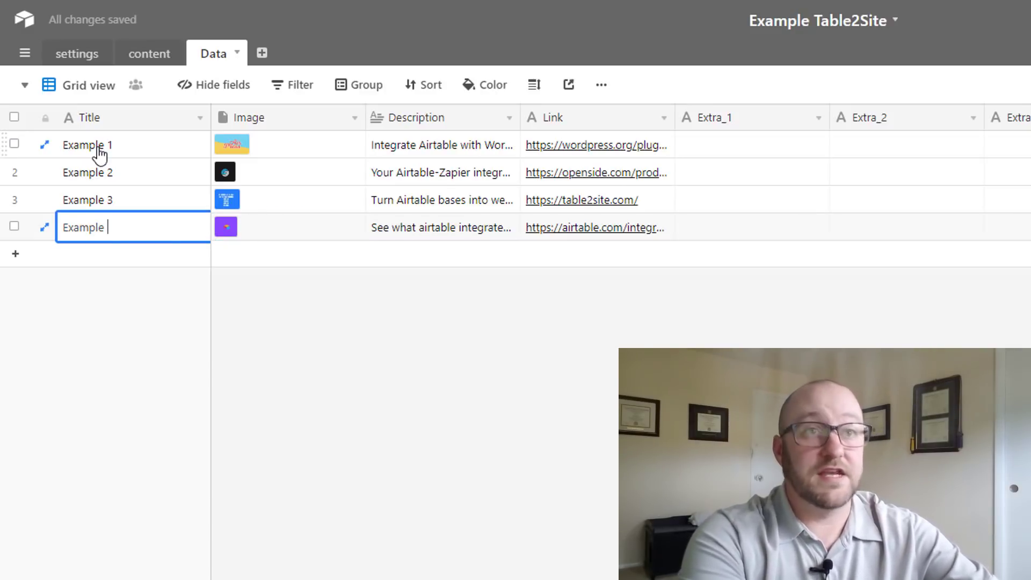
{"action": "type", "text": "4"}
{"action": "key", "text": "Tab"}
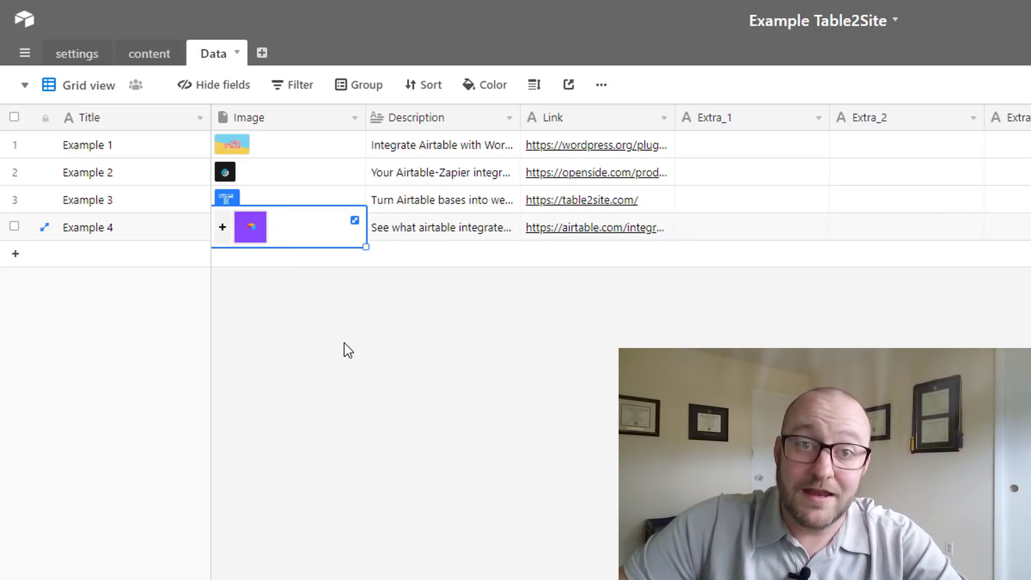
- Highlight the Extra_4 price values, pointing out $50/mo and Free
{"action": "left_click", "coordinate": [453, 144]}
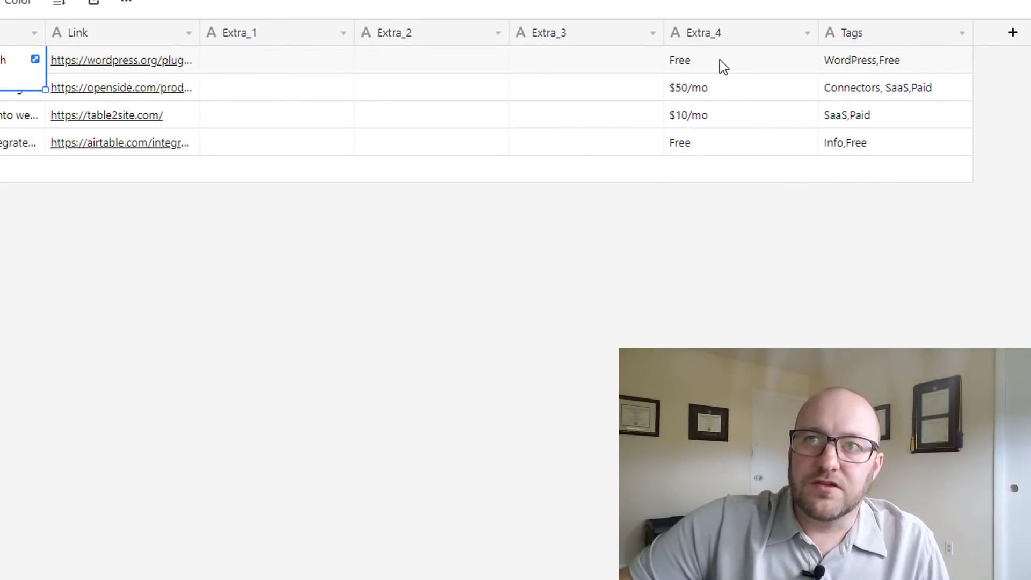
{"action": "left_click_drag", "start_coordinate": [715, 60], "coordinate": [714, 87]}
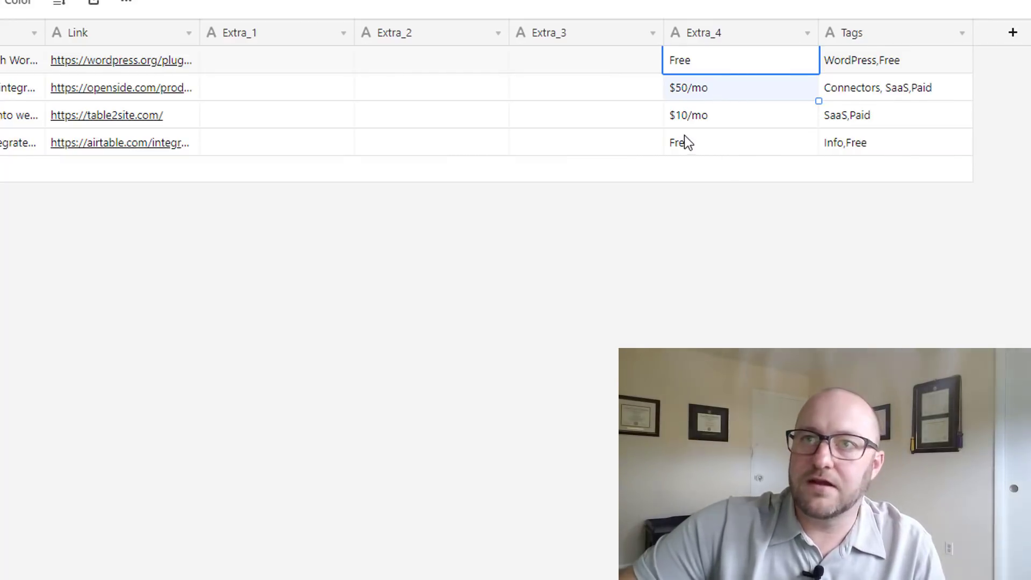
{"action": "left_click_drag", "start_coordinate": [679, 144], "coordinate": [686, 65]}
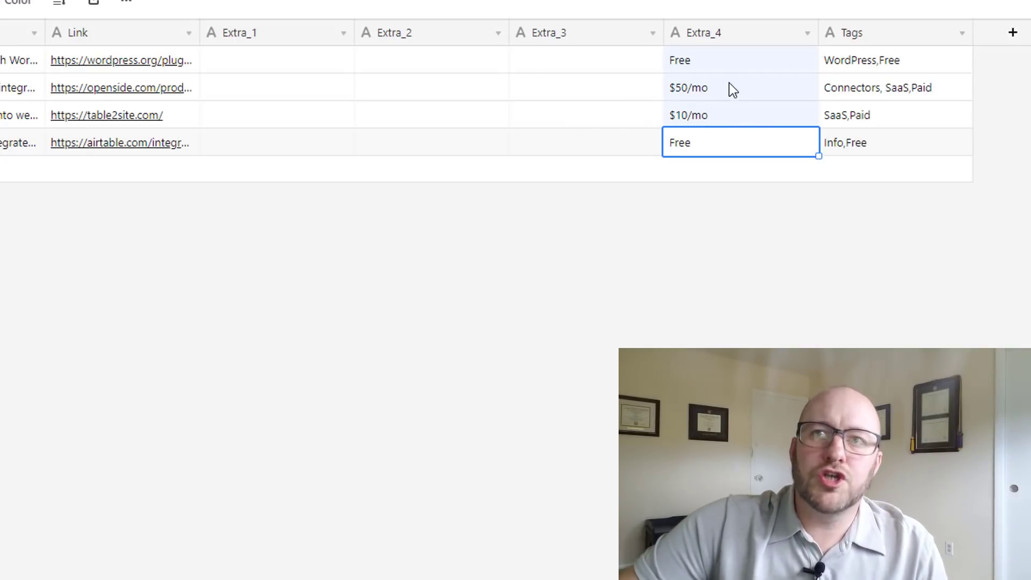
{"action": "left_click", "coordinate": [729, 83]}
{"action": "left_click", "coordinate": [721, 57]}
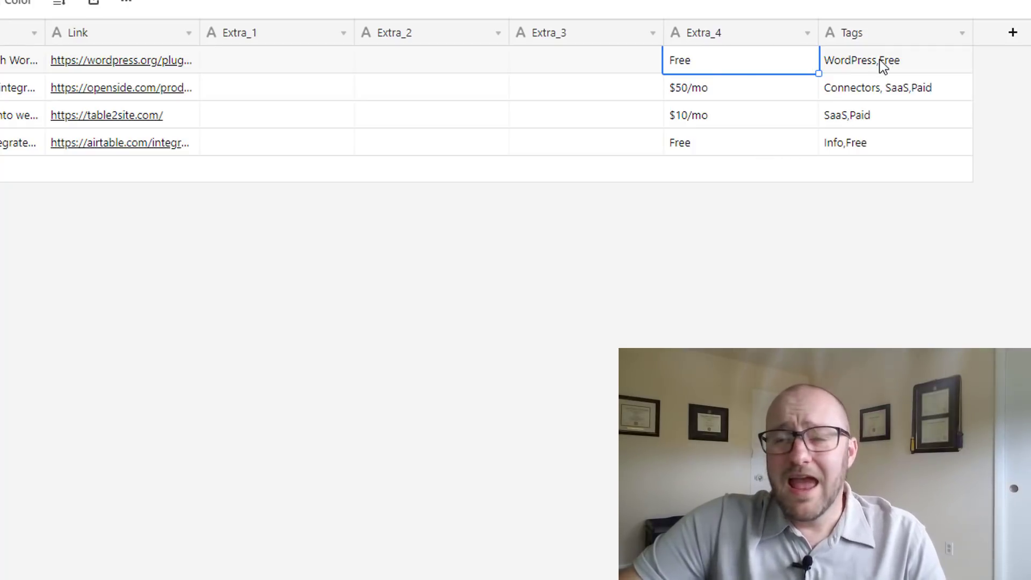
- Highlight the Tags values, pointing out Info,Free and SaaS,Paid
{"action": "left_click_drag", "start_coordinate": [883, 65], "coordinate": [892, 152]}
{"action": "left_click", "coordinate": [882, 140]}
{"action": "left_click", "coordinate": [877, 113]}
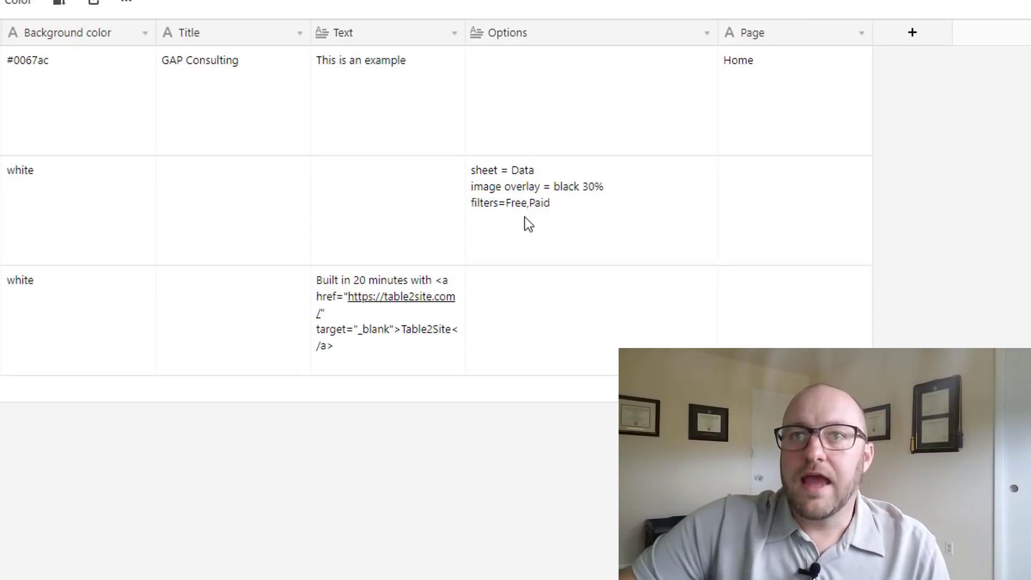
- Point out the content sheet's filter options, the Free/Paid tags, and the first row's empty fields
{"action": "left_click", "coordinate": [521, 211]}
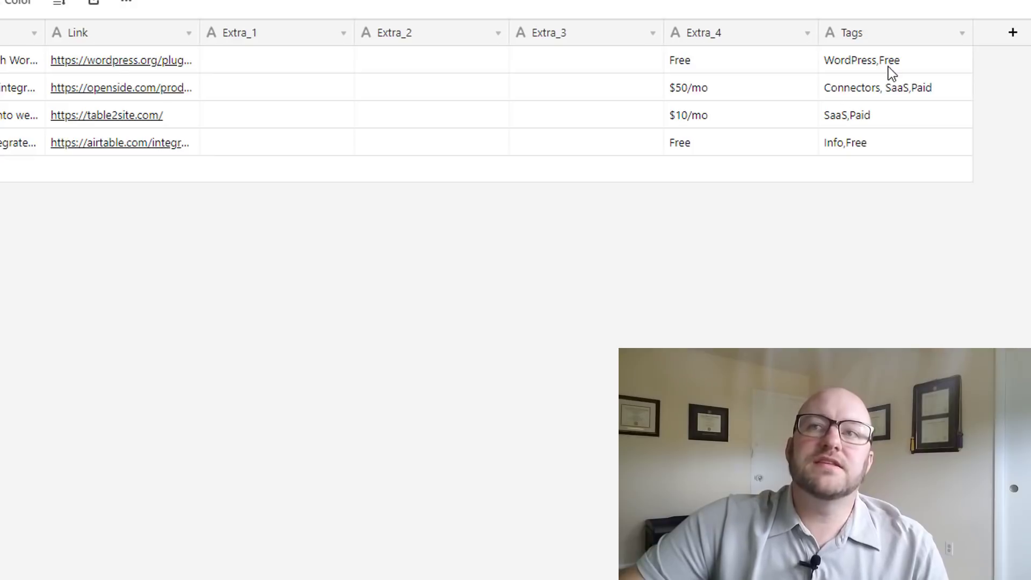
{"action": "left_click", "coordinate": [889, 68]}
{"action": "left_click_drag", "start_coordinate": [894, 80], "coordinate": [887, 143]}
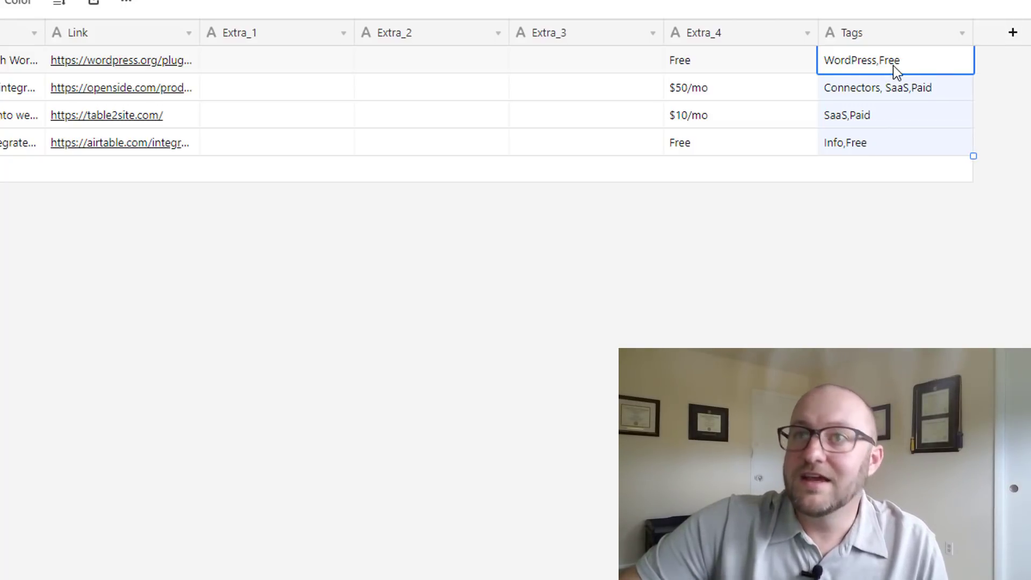
{"action": "left_click", "coordinate": [866, 89]}
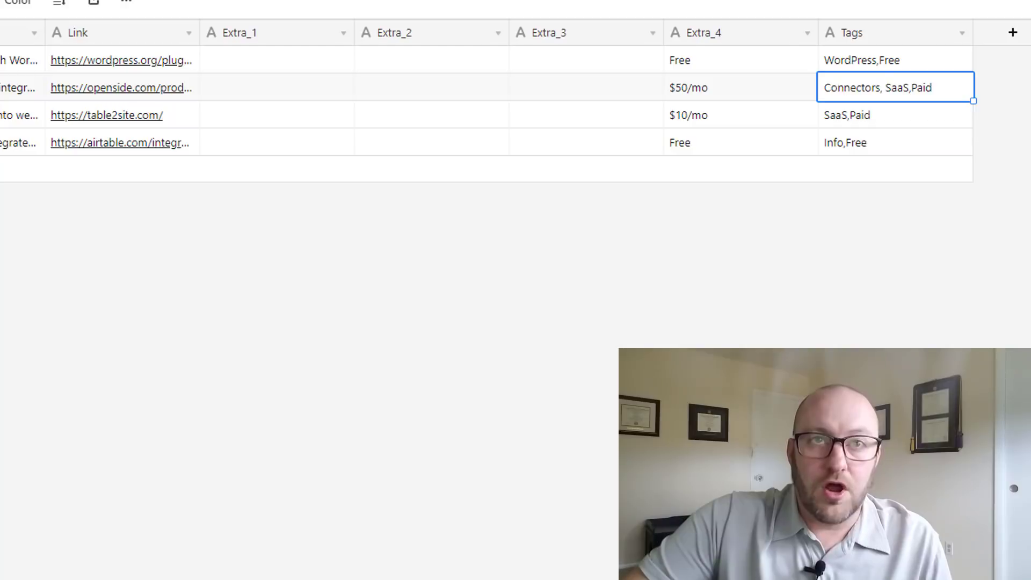
{"action": "left_click_drag", "start_coordinate": [11, 66], "coordinate": [311, 67]}
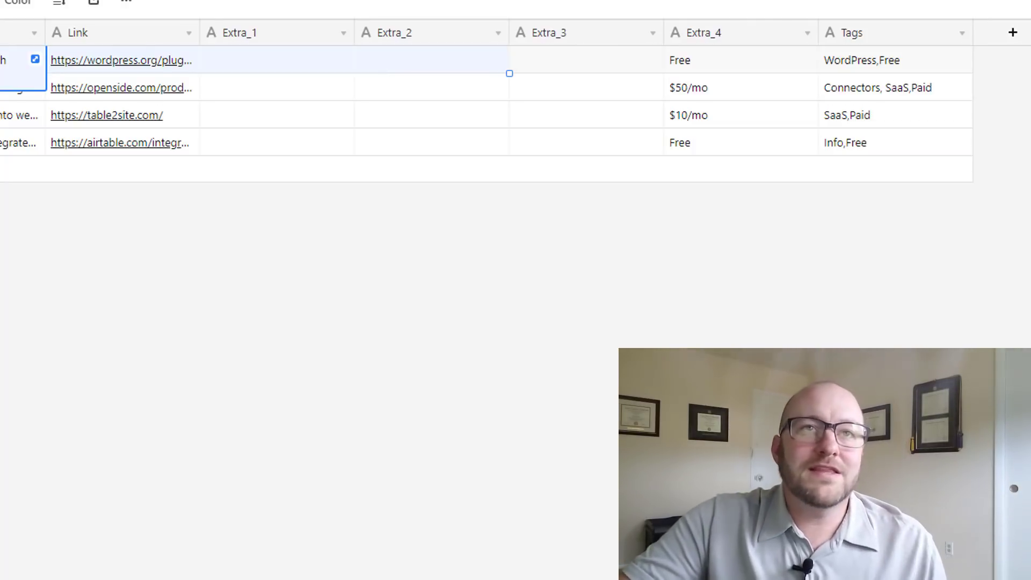
{"action": "key", "text": "Escape"}
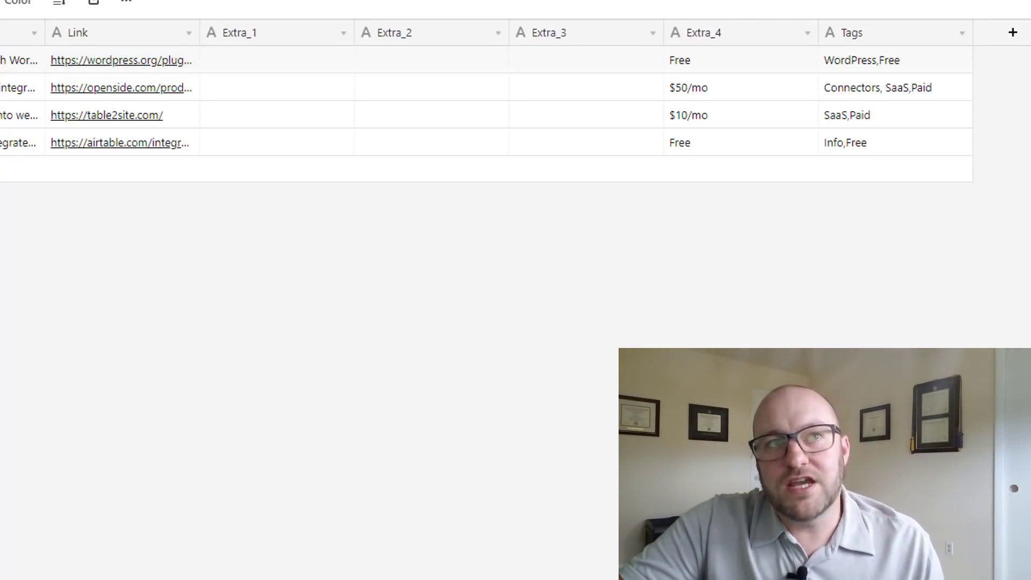
- Replace the first Extra_4 price with 'Something flashy' and fill it into rows 2–4
{"action": "left_click", "coordinate": [716, 58]}
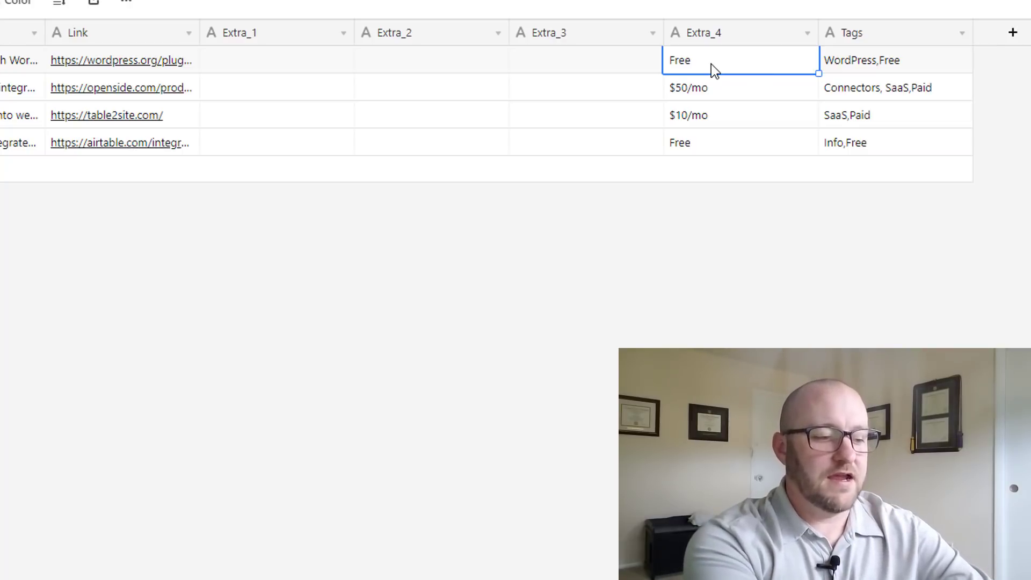
{"action": "type", "text": "Something flashy"}
{"action": "key", "text": "Tab"}
{"action": "key", "text": "shift+Tab"}
{"action": "key", "text": "shift+Down"}
{"action": "key", "text": "shift+Down"}
{"action": "key", "text": "shift+Down"}
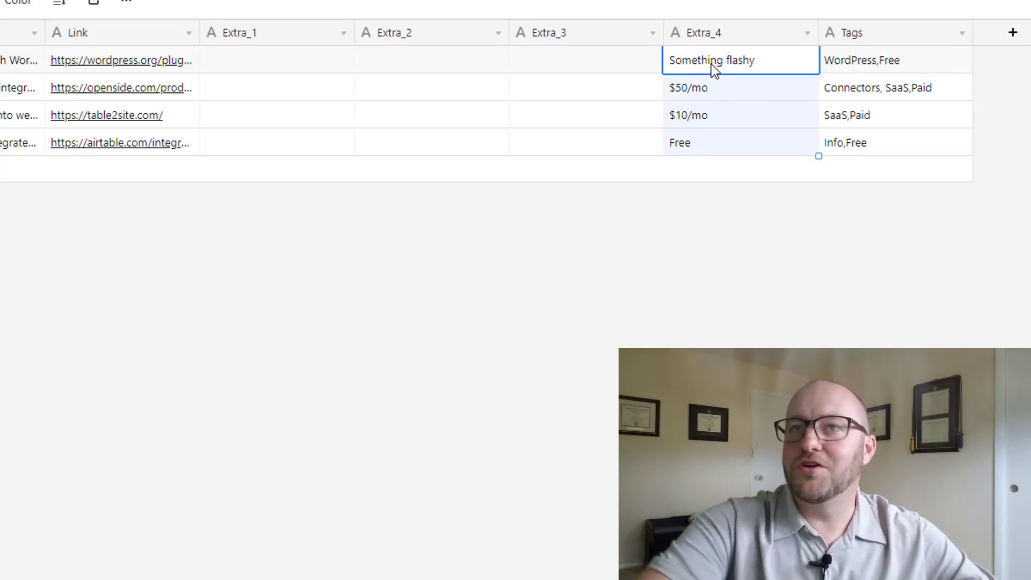
{"action": "key", "text": "Escape"}
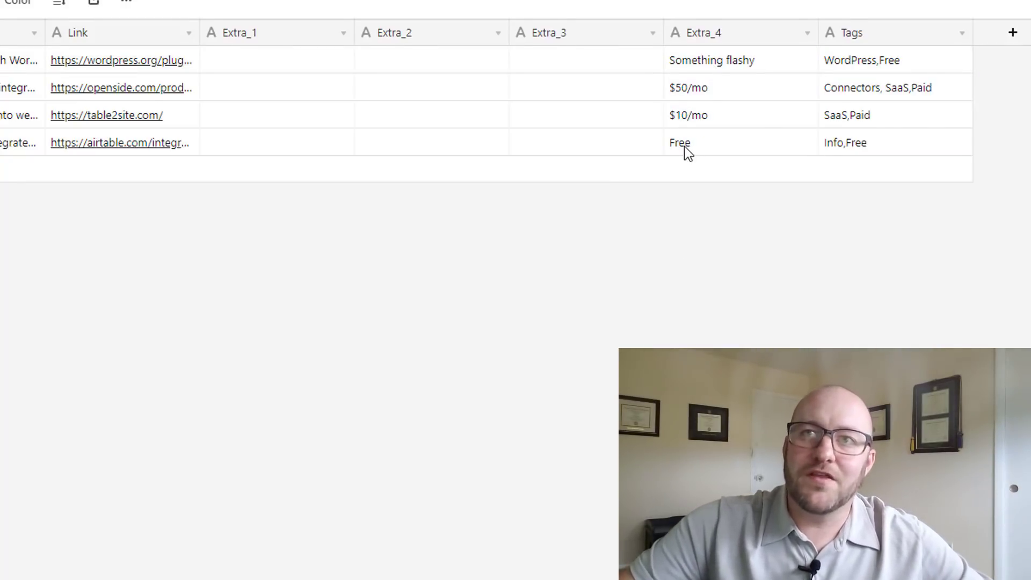
{"action": "type", "text": "Something flashy Something flashy Something flashy"}
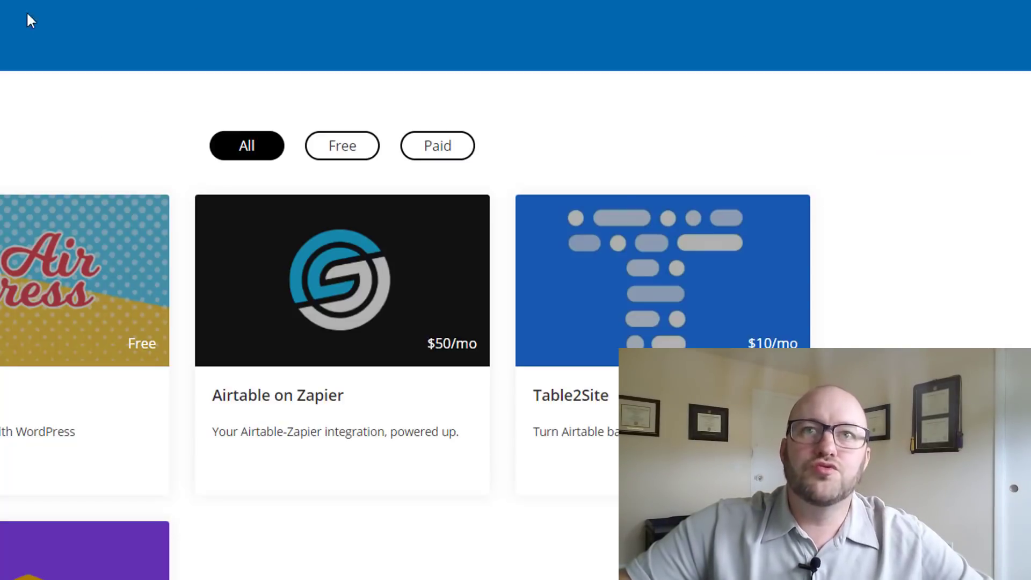
- Reload the site to pull in the Example titles and Something flashy overlays
{"action": "scroll", "coordinate": [516, 322], "scroll_direction": "up", "scroll_amount": 3}
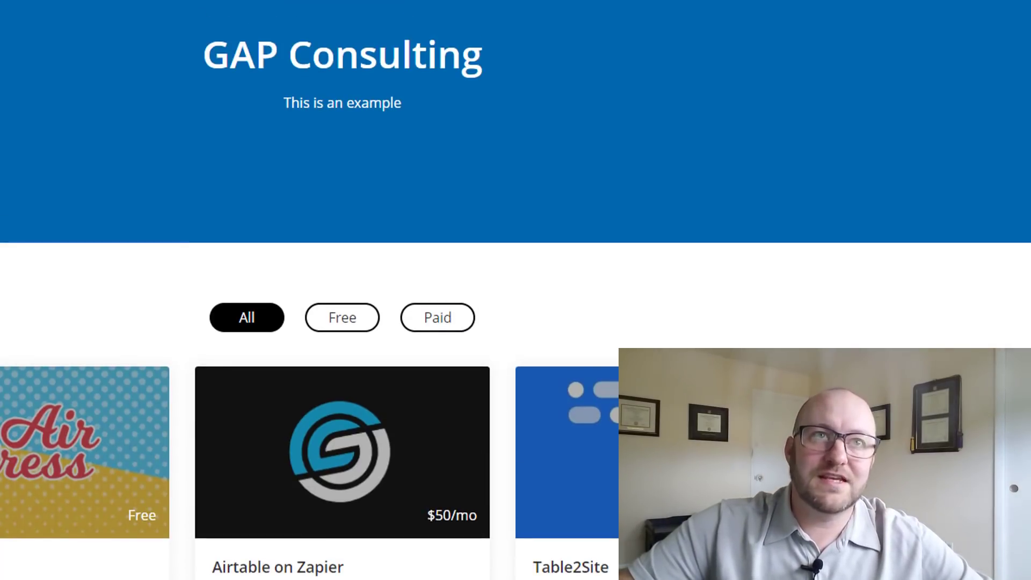
{"action": "key", "text": "F5"}
{"action": "scroll", "coordinate": [410, 322], "scroll_direction": "down", "scroll_amount": 4}
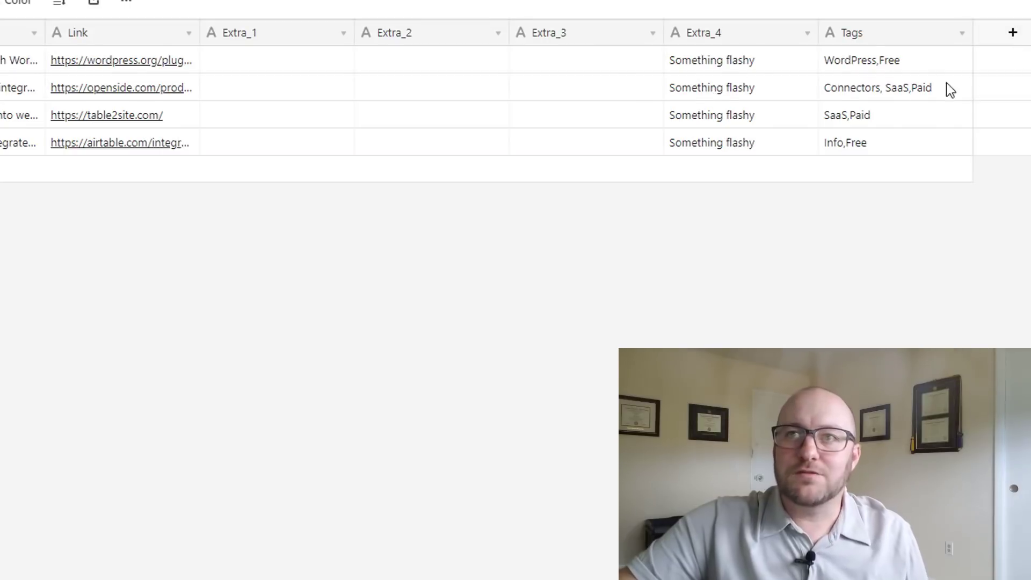
{"action": "left_click_drag", "start_coordinate": [935, 60], "coordinate": [901, 145]}
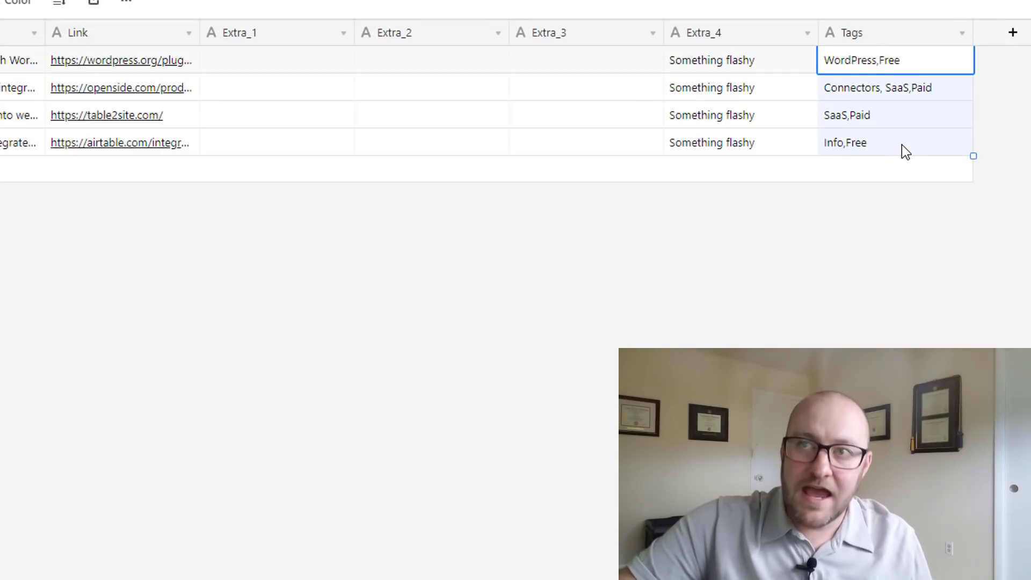
{"action": "left_click", "coordinate": [595, 307]}
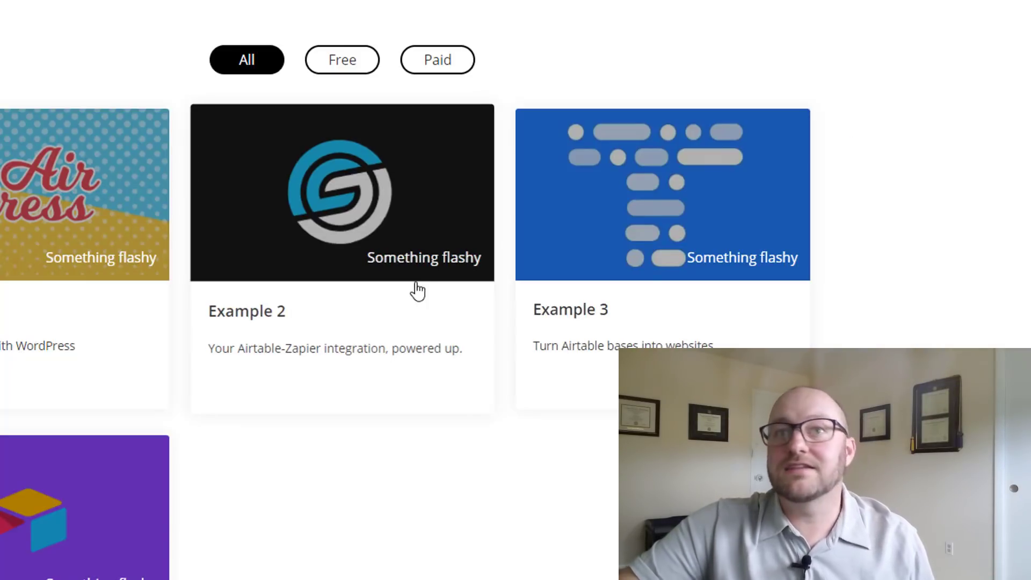
- Test the filters: Free only, add Paid, drop Free, then show All
{"action": "left_click", "coordinate": [332, 69]}
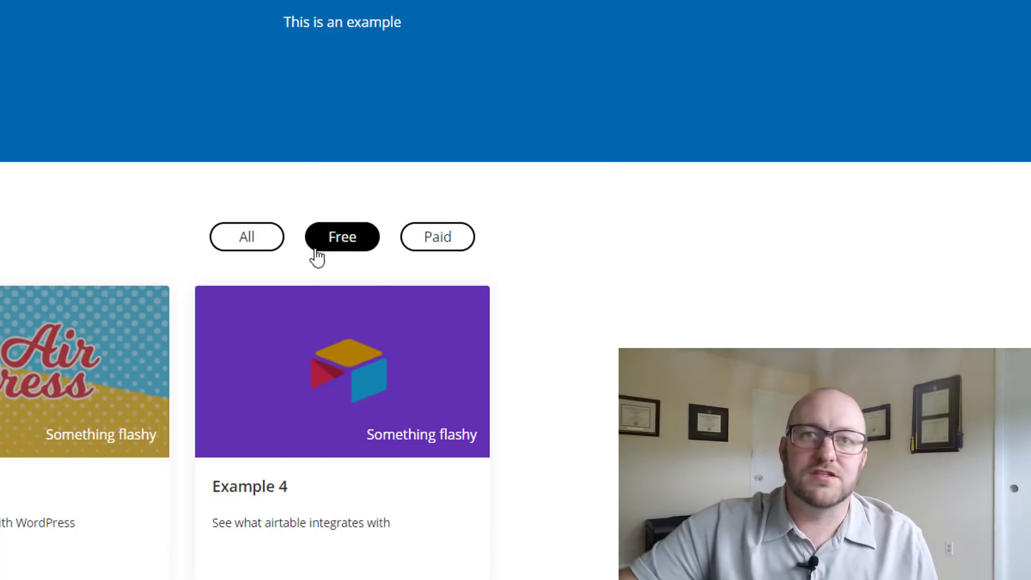
{"action": "left_click", "coordinate": [444, 244]}
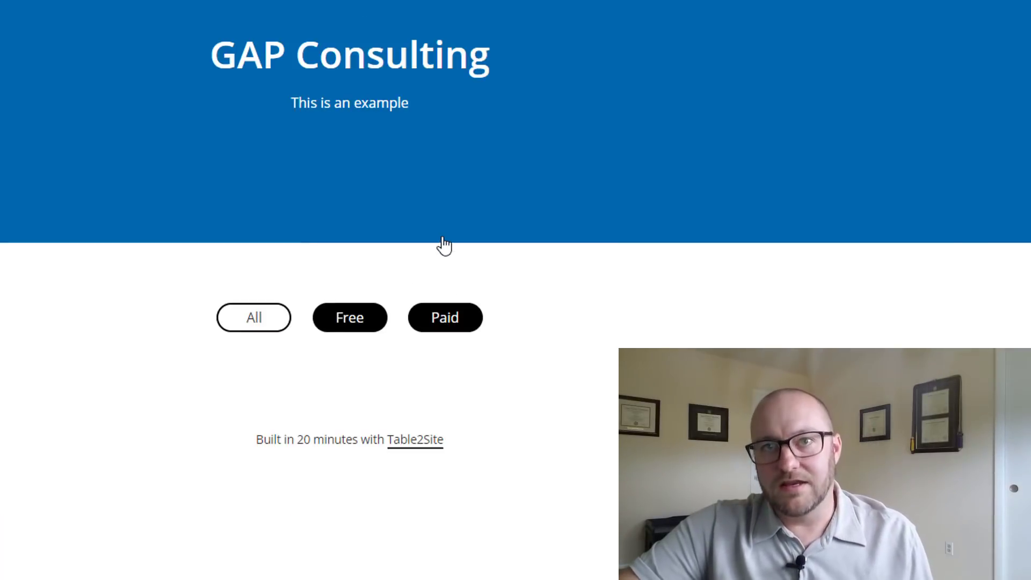
{"action": "left_click", "coordinate": [346, 329]}
{"action": "scroll", "coordinate": [362, 268], "scroll_direction": "down", "scroll_amount": 2}
{"action": "left_click", "coordinate": [247, 238]}
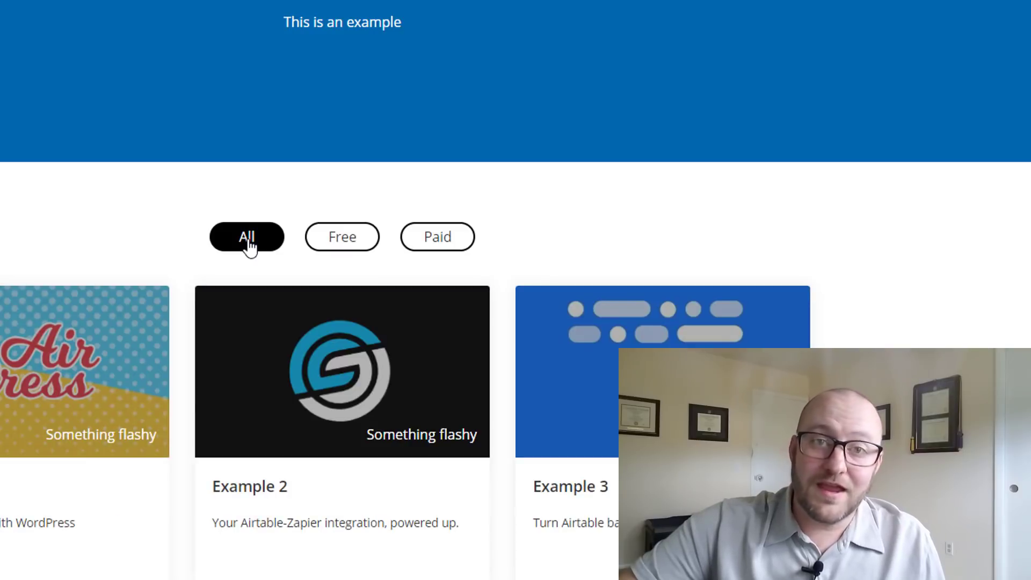